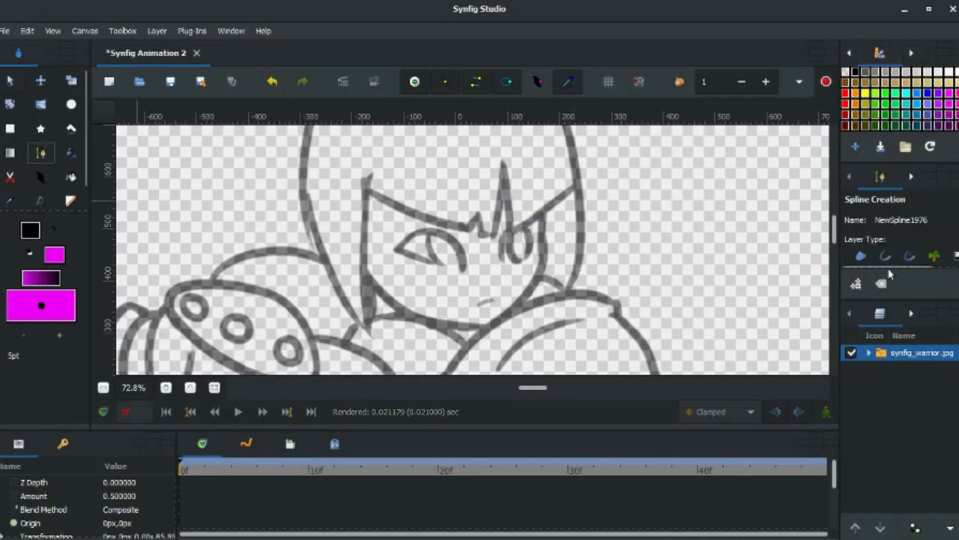
Trace the warrior's hair outline with six spline points and close it into a magenta region
scroll(306, 208, "up", 2)
left_click(309, 308)
left_click(311, 202)
left_click(343, 137)
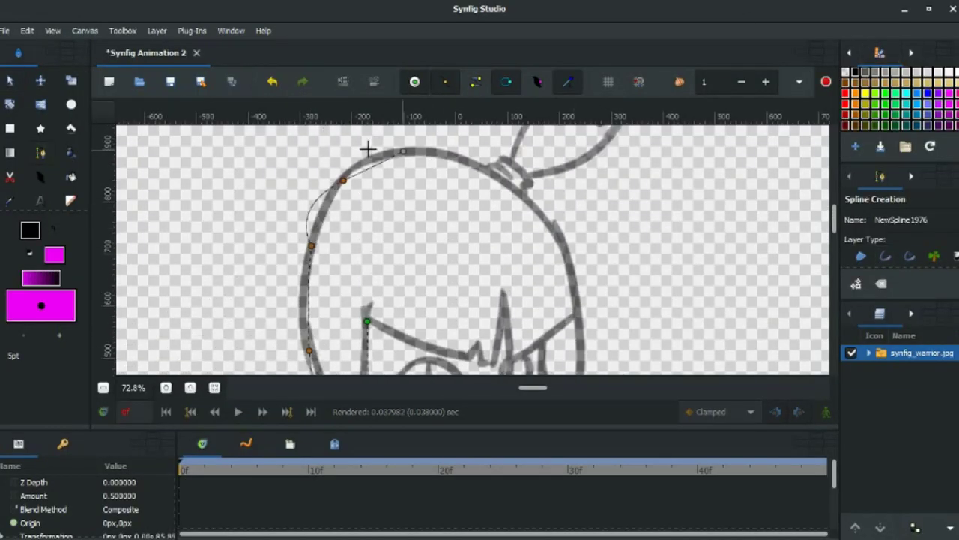
left_click(572, 243)
left_click(514, 319)
left_click(366, 279)
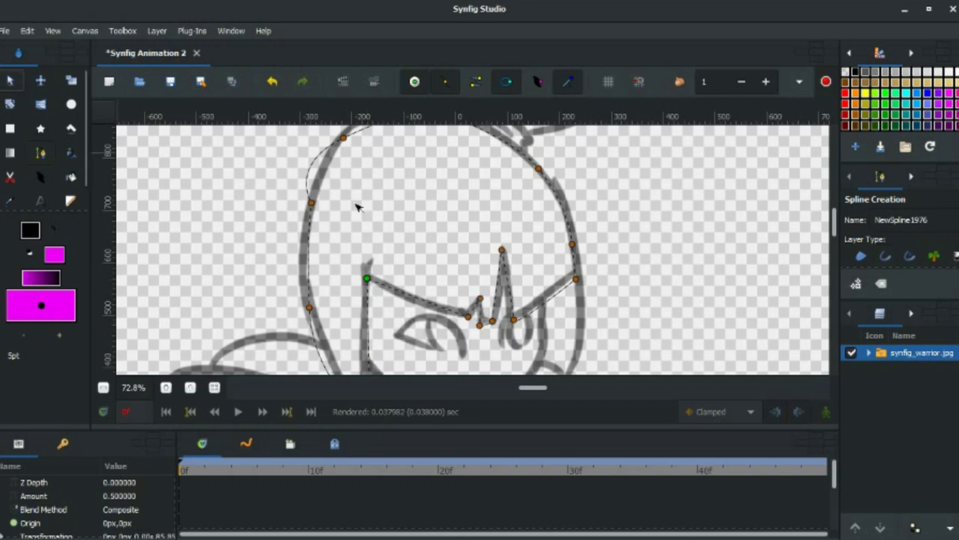
scroll(367, 180, "up", 1)
right_click(834, 341)
key("Escape")
Delete the hair's outline layer so only the filled region remains
left_click_drag(834, 341, 754, 341)
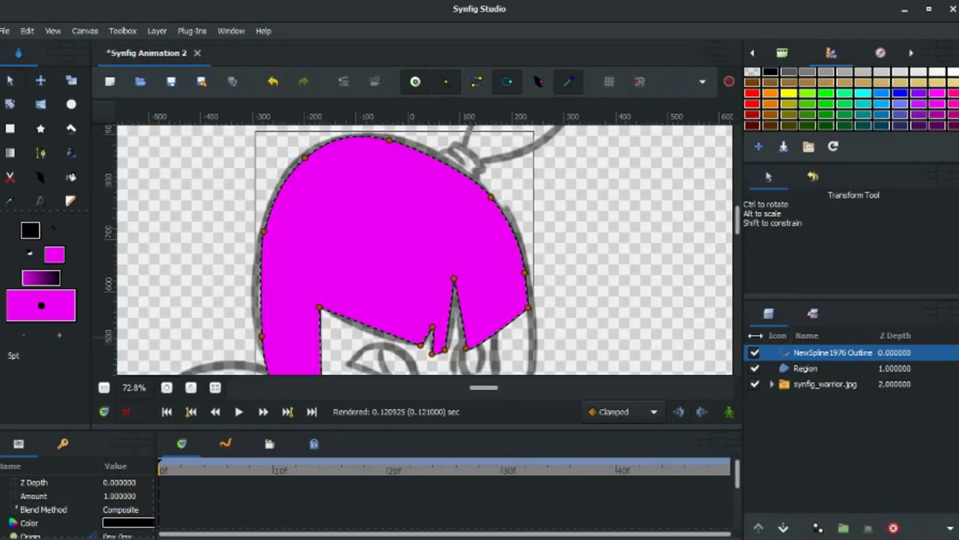
key("Delete")
scroll(286, 240, "down", 2)
scroll(396, 275, "up", 1)
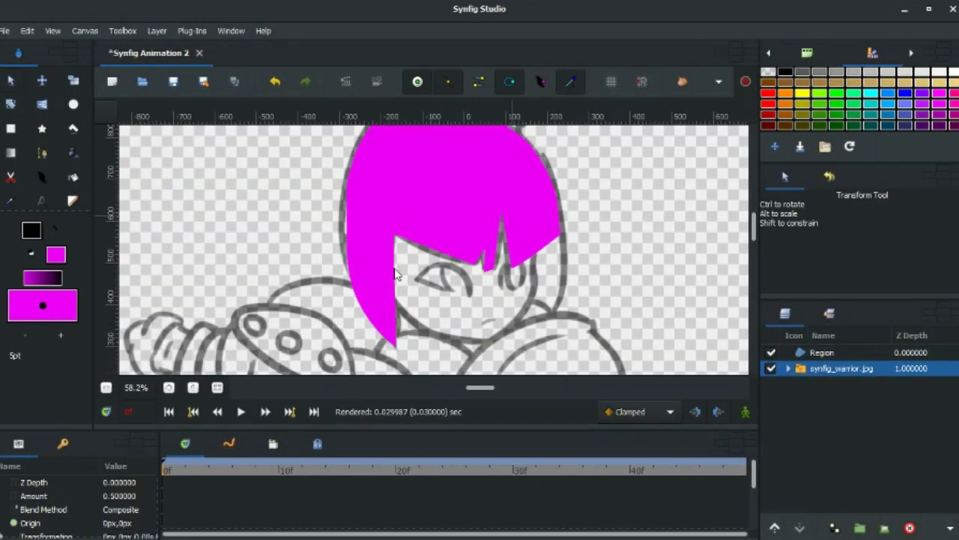
Trace the darker purple strand on the right of the hair as a filled region
left_click(43, 154)
scroll(531, 144, "up", 1)
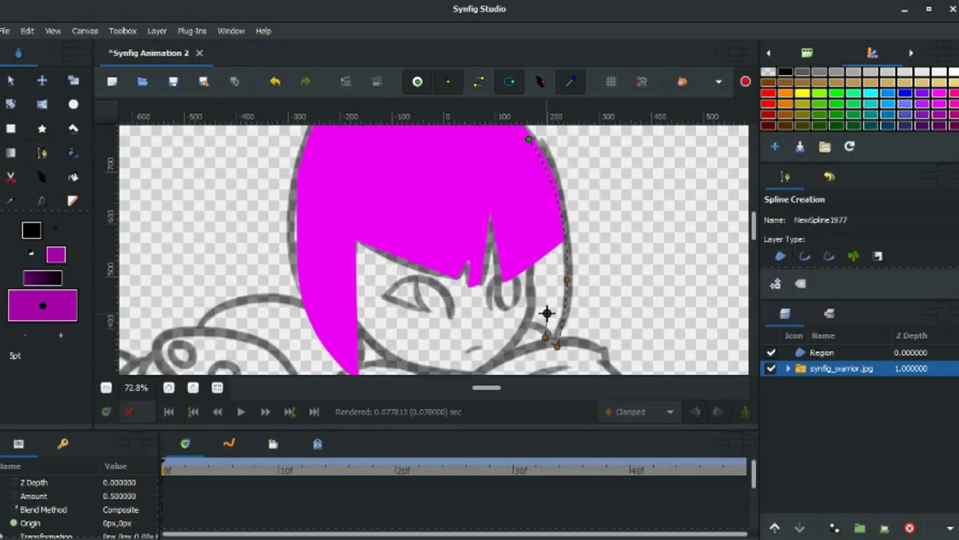
left_click(494, 343)
left_click(500, 191)
left_click(474, 148)
left_click(528, 153)
key("alt+a")
Set the fill colour to a peach skin tone from the colour wheel
scroll(604, 274, "down", 1)
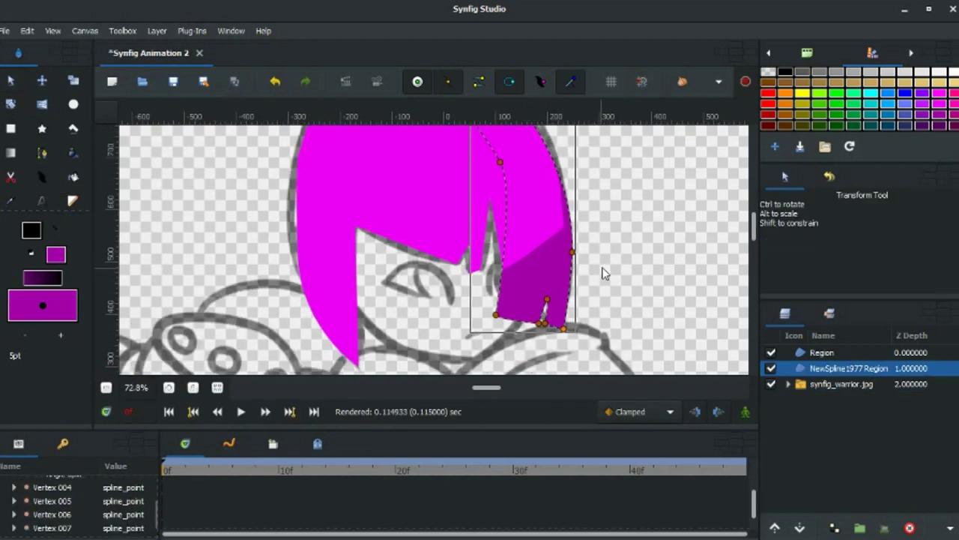
double_click(937, 86)
left_click(373, 182)
left_click(673, 392)
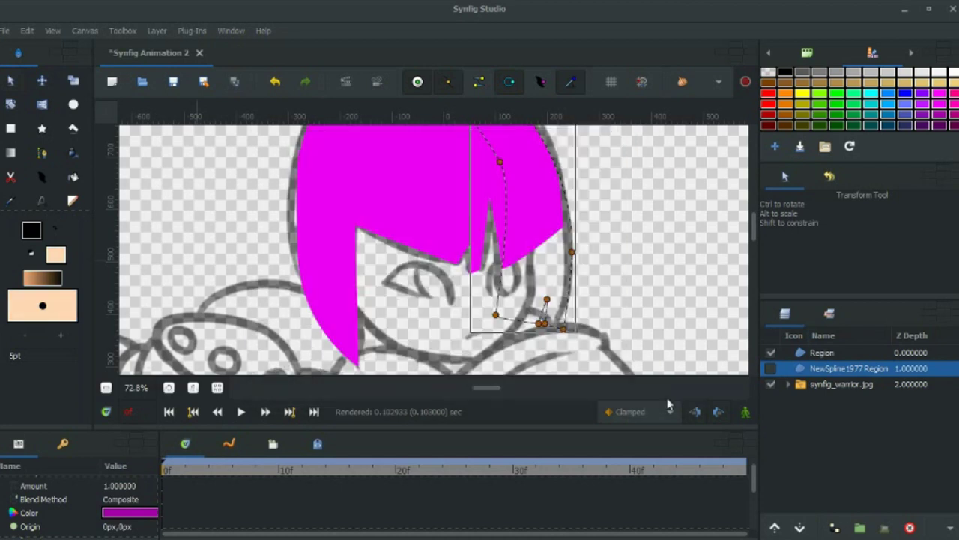
key("b")
scroll(532, 178, "up", 1)
Save the file under the new name warrior2
key("ctrl+s")
type("warrior2")
key("Return")
Confirm the save as warrior2, then trace the face outline into a peach region
left_click(522, 149)
left_click(528, 226)
left_click(532, 264)
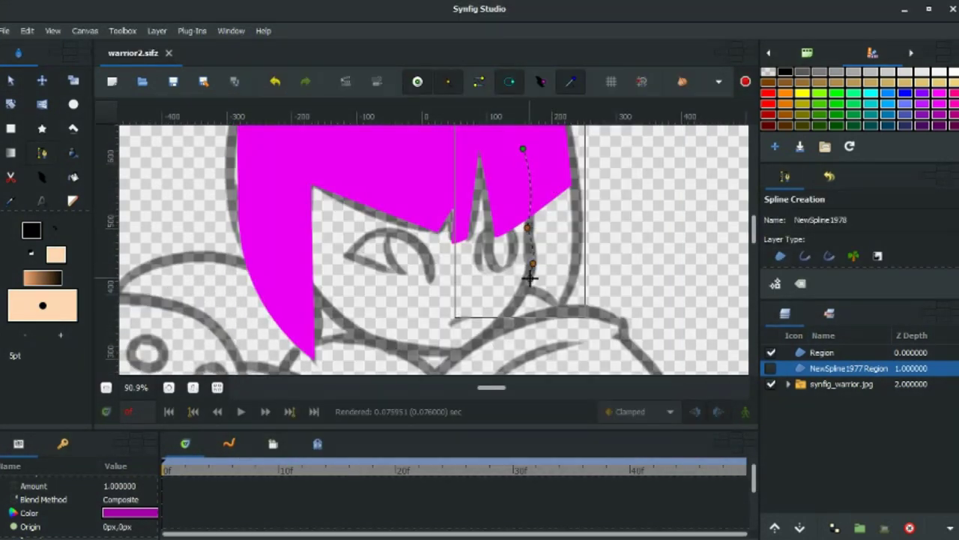
left_click(311, 294)
left_click(292, 159)
left_click(523, 148)
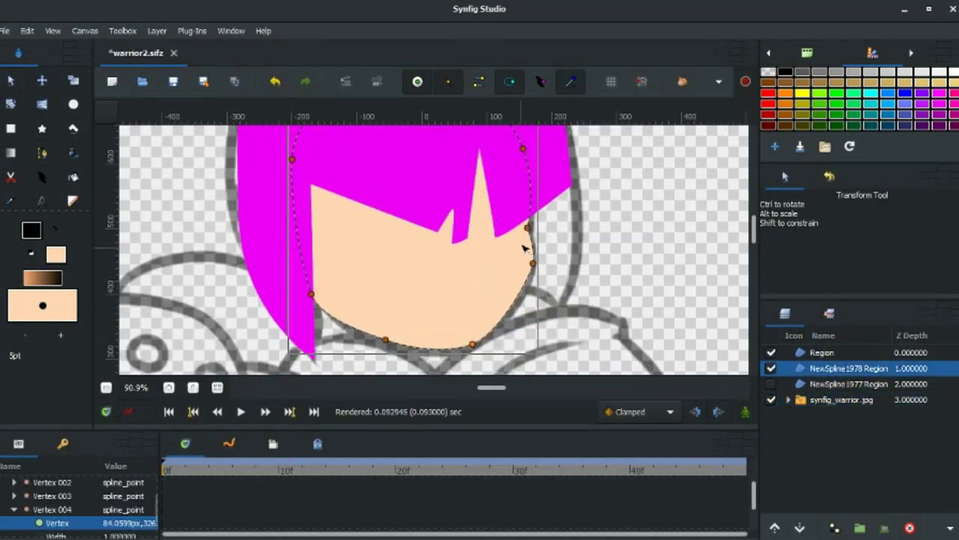
With the face temporarily hidden, trace the eyes as white regions, then show it and save
left_click(770, 368)
key("b")
scroll(449, 247, "up", 1)
left_click(341, 255)
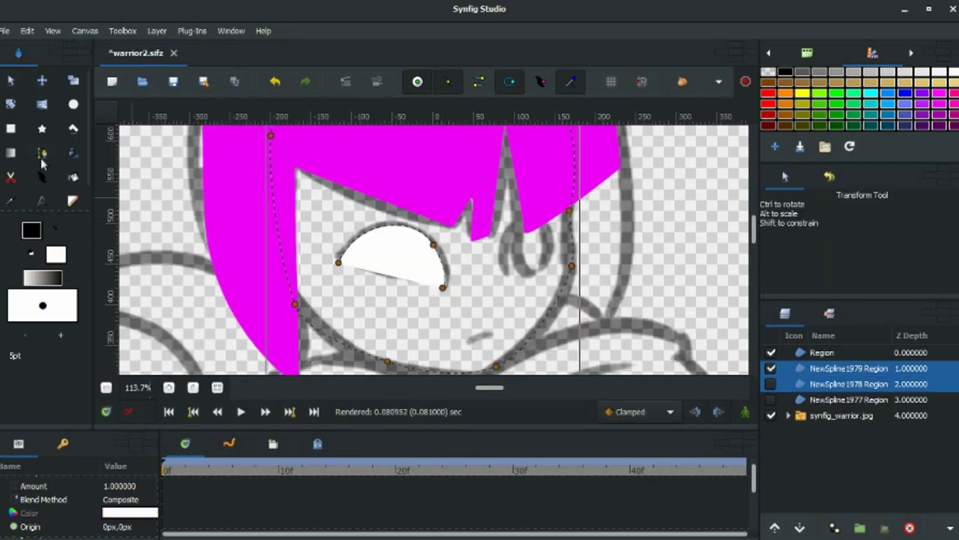
key("b")
left_click(553, 251)
left_click(504, 238)
scroll(501, 253, "down", 6)
left_click(840, 431)
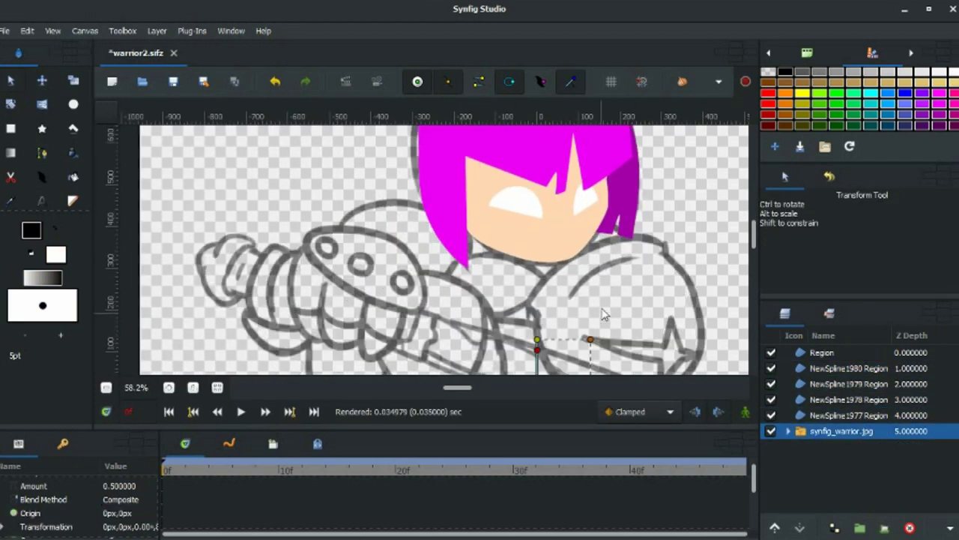
key("ctrl+s")
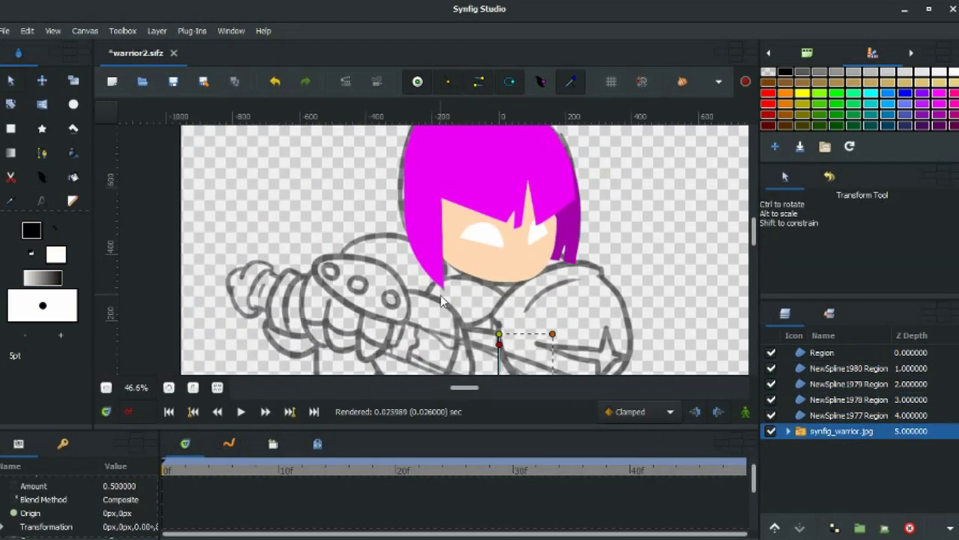
Begin tracing the outline of the right shoulder armour
left_click(43, 156)
scroll(449, 247, "up", 2)
left_click(436, 285)
left_click(436, 241)
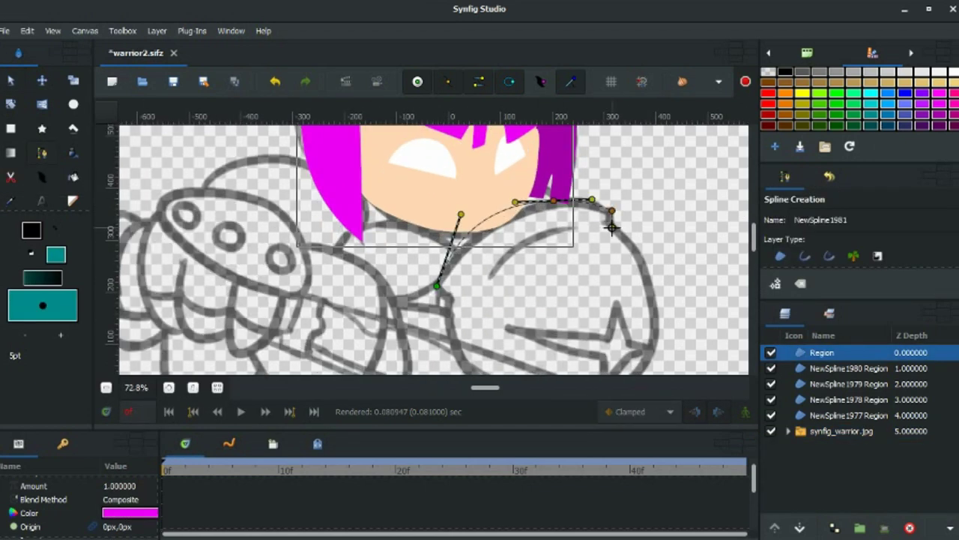
Finish the right shoulder armour outline and close it into a teal region
left_click(612, 226)
scroll(612, 226, "down", 2)
left_click_drag(659, 232, 658, 273)
left_click_drag(637, 307, 628, 315)
left_click(436, 216)
left_click(11, 80)
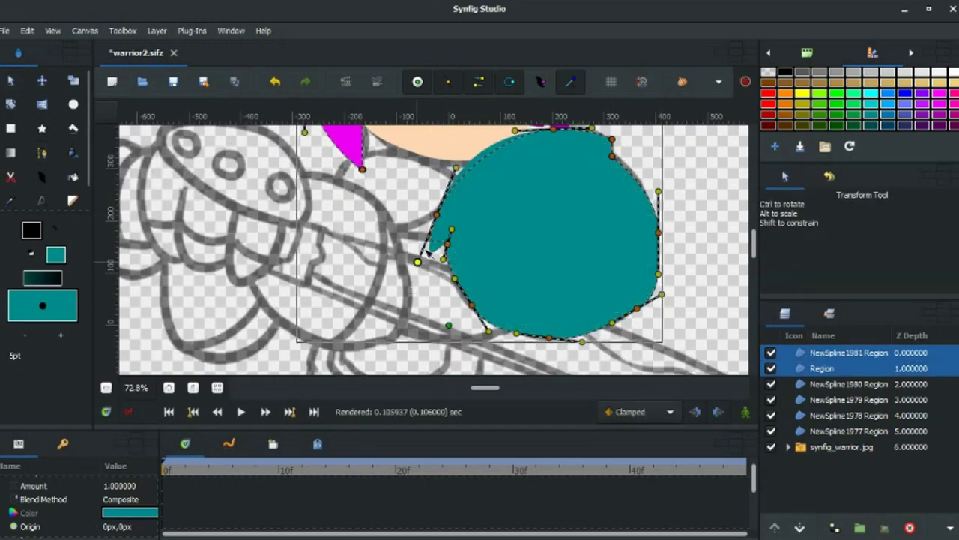
Add a white star region on the right shoulder pad and save
scroll(661, 261, "down", 2)
left_click(771, 352)
left_click(42, 152)
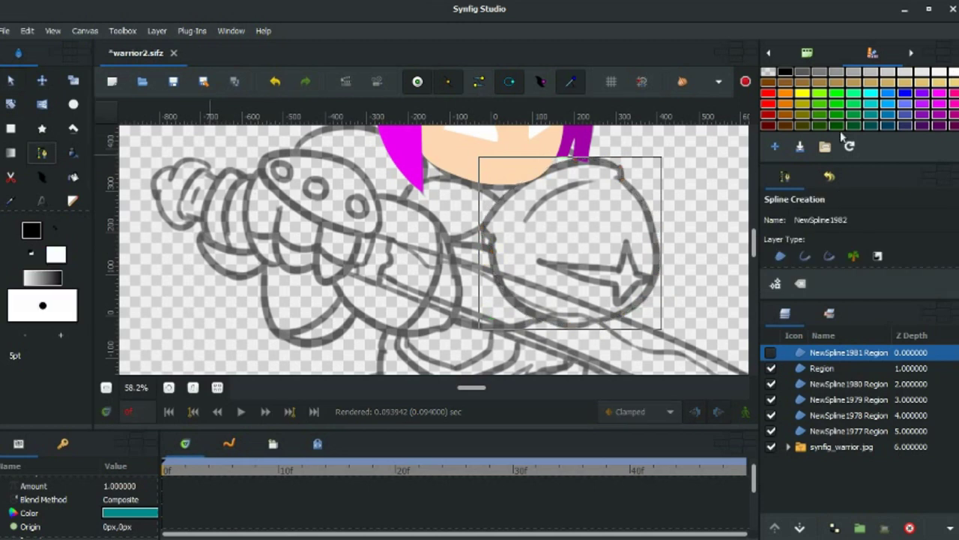
scroll(621, 272, "up", 3)
left_click(12, 80)
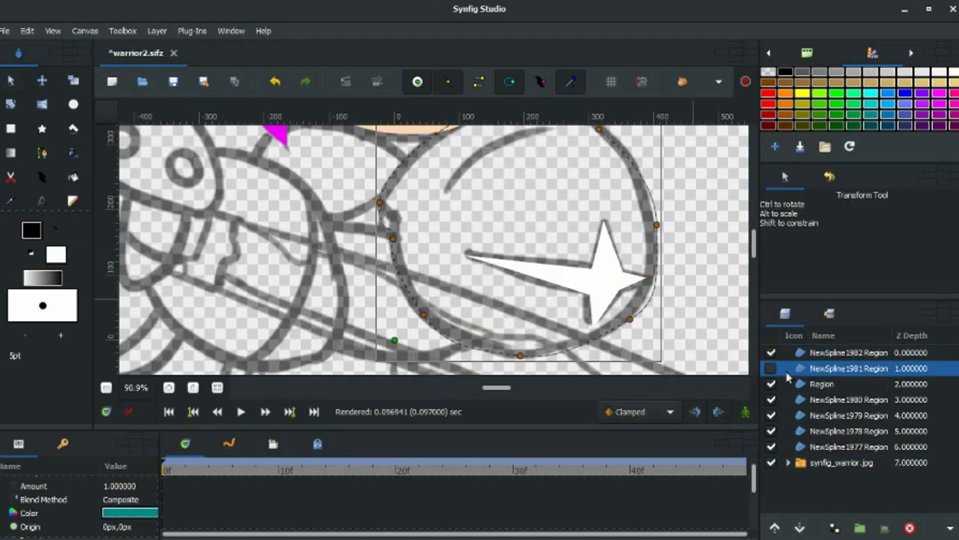
scroll(570, 270, "down", 3)
left_click(771, 368)
key("ctrl+s")
Trace the left arm armour as a second teal region
left_click(813, 368)
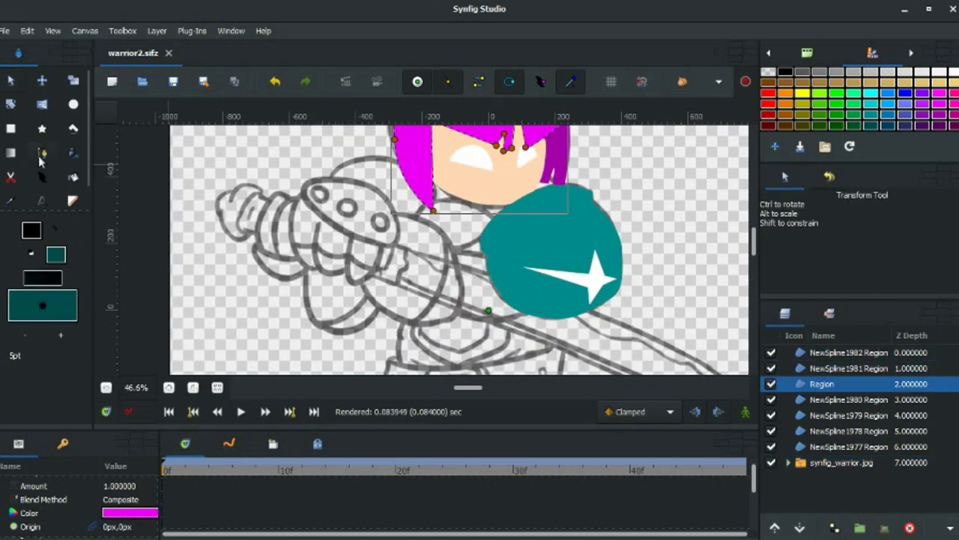
key("alt+b")
scroll(495, 266, "up", 1)
scroll(536, 233, "left", 1)
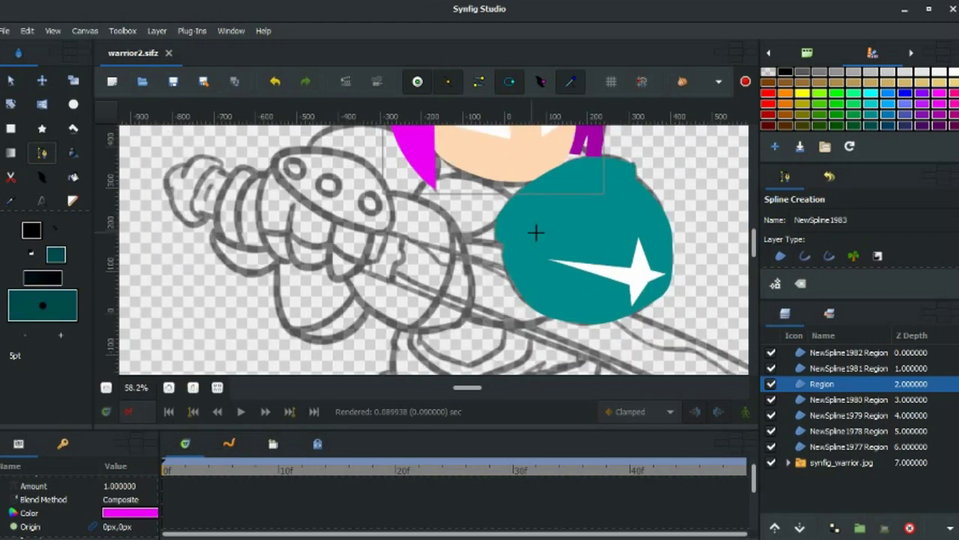
left_click(540, 220)
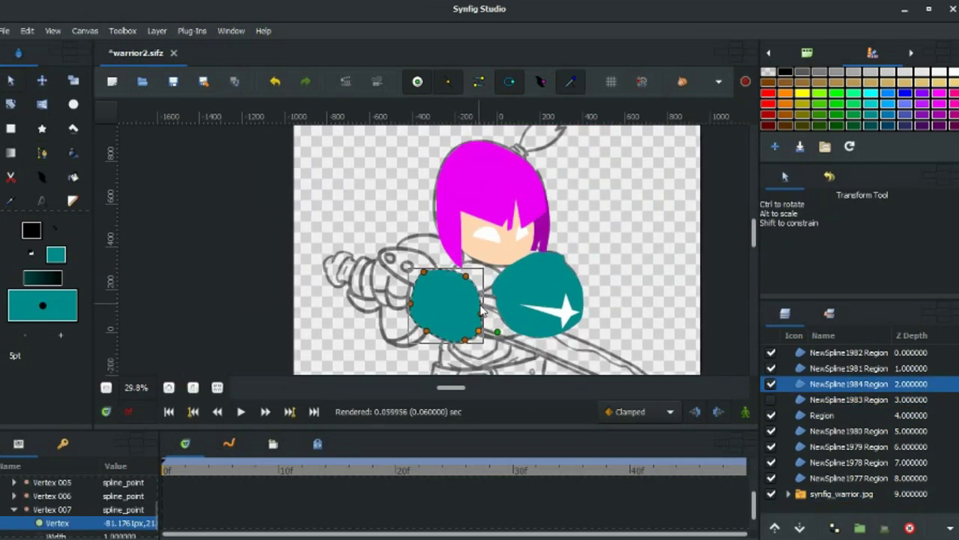
Toggle panels in the Window menu and restore the Default workspace layout
left_click(229, 31)
left_click(252, 153)
left_click(229, 30)
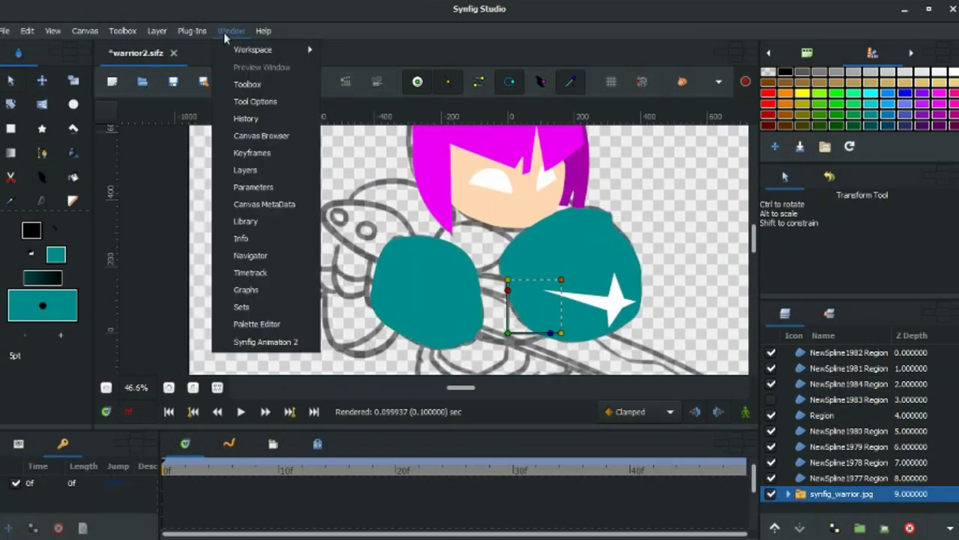
left_click(356, 67)
left_click(229, 31)
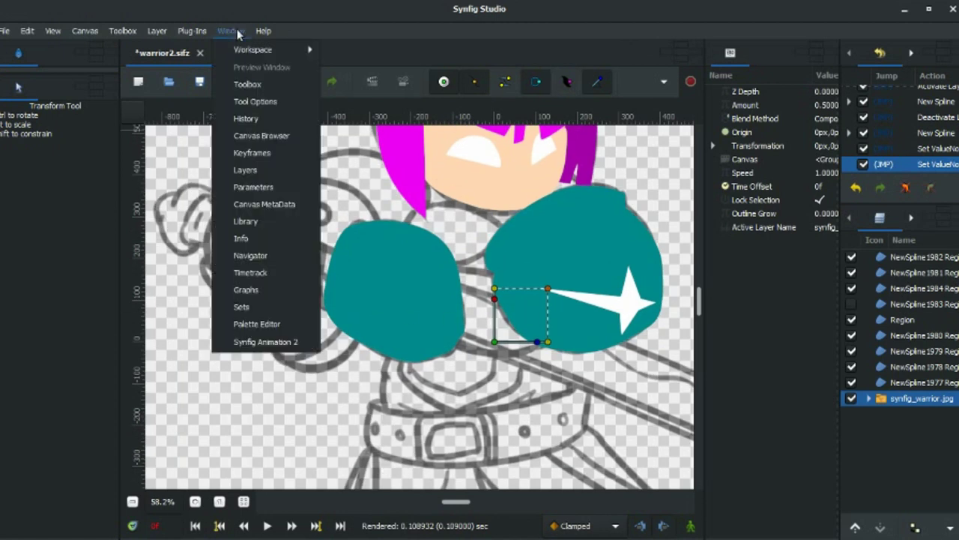
left_click(351, 51)
left_click(229, 31)
left_click(252, 153)
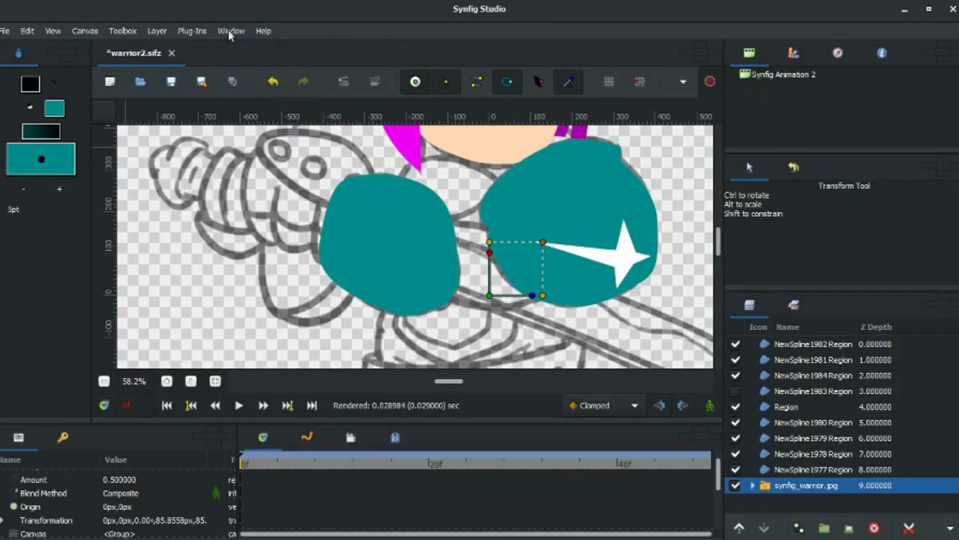
left_click(228, 31)
left_click(260, 155)
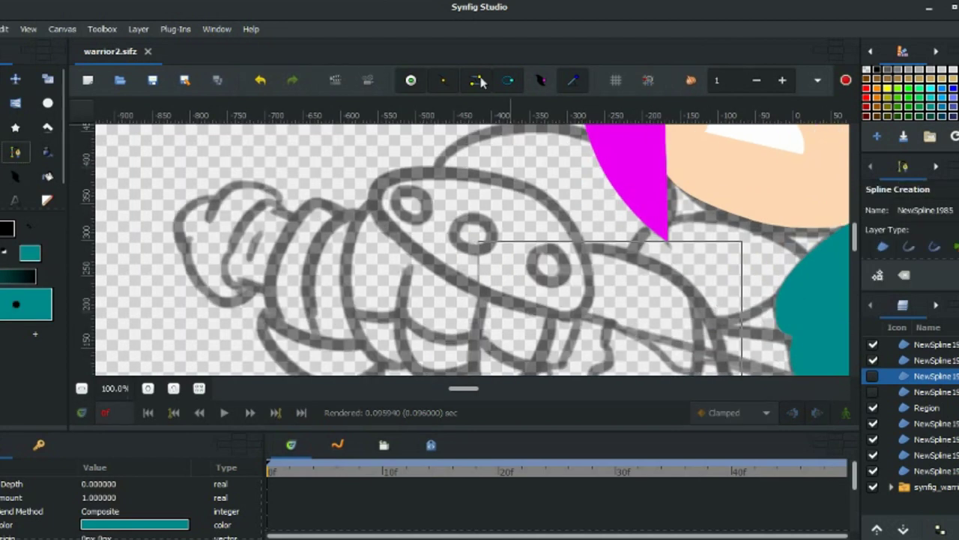
Close the left arm outline into a teal region
right_click(396, 172)
left_click(450, 234)
key("alt+a")
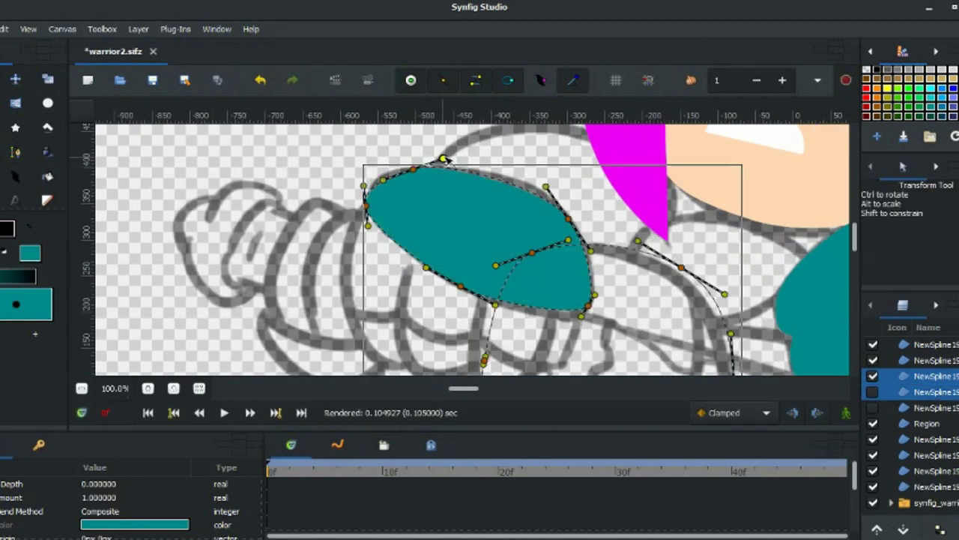
Hide the teal arm region and trace the first light grey spots as filled regions
key("alt+b")
left_click(872, 376)
scroll(390, 210, "up", 2)
left_click_drag(360, 180, 380, 180)
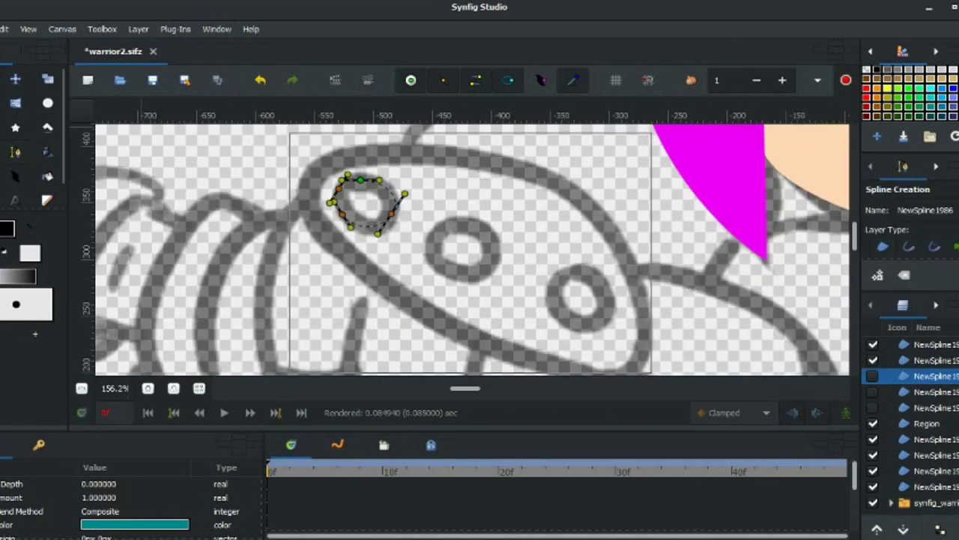
left_click(450, 222)
key("alt+a")
scroll(450, 218, "up", 2)
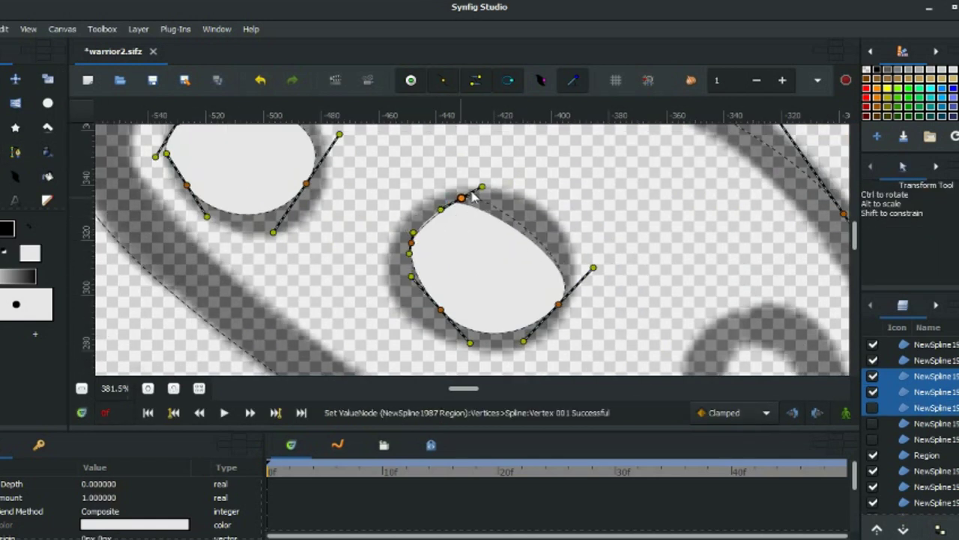
scroll(450, 217, "up", 2)
Trace the third round light grey spot as a filled region
key("alt+b")
scroll(460, 262, "down", 2)
left_click_drag(611, 234, 659, 244)
left_click(610, 285)
left_click(624, 323)
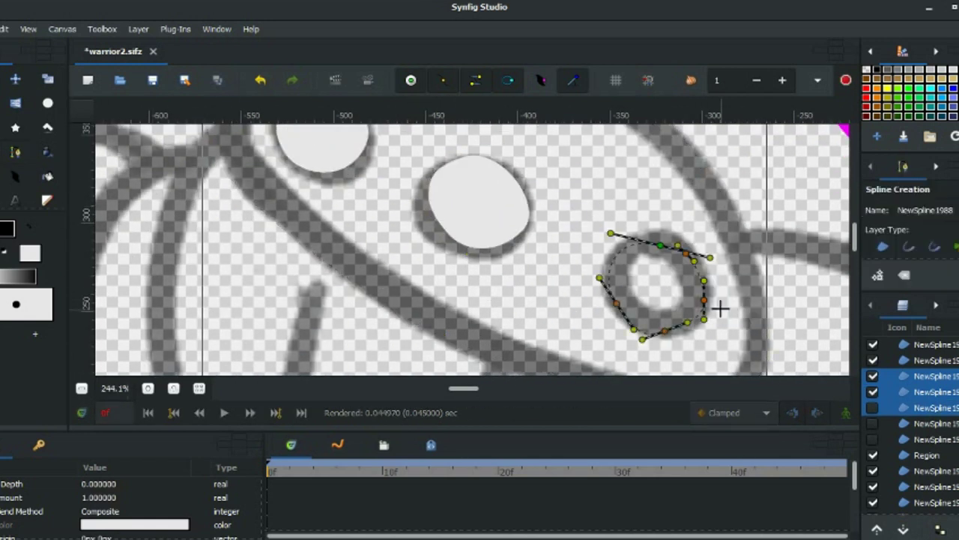
left_click(611, 234)
key("alt+a")
scroll(599, 229, "up", 1)
scroll(601, 319, "down", 6)
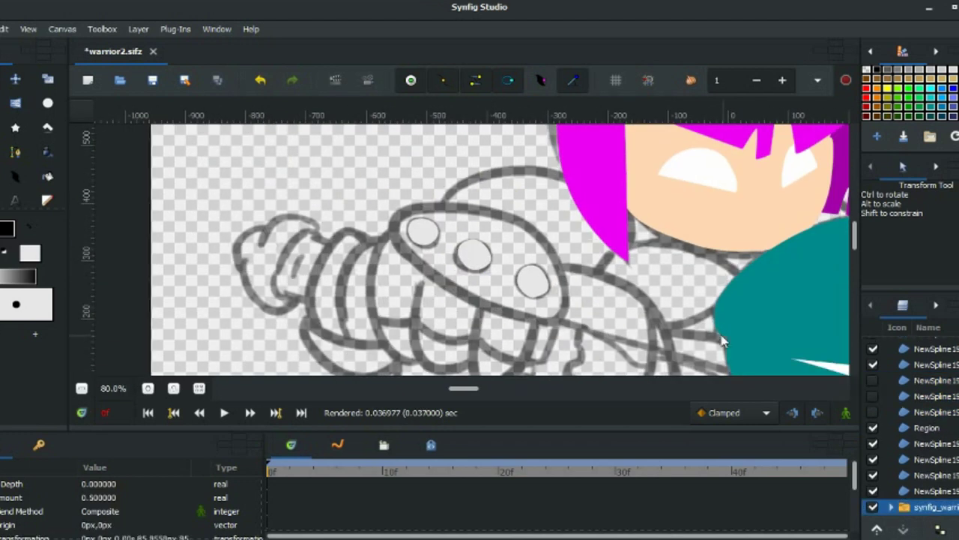
Select the teal hand layer and set the fill to a near-black teal using HSV controls
left_click_drag(859, 225, 802, 225)
left_click(817, 376)
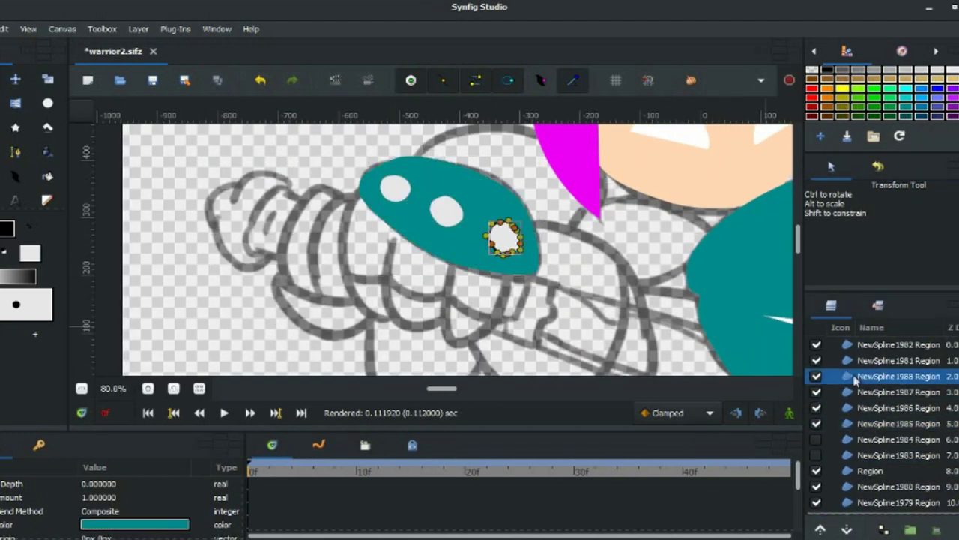
left_click(817, 391)
left_click(934, 120)
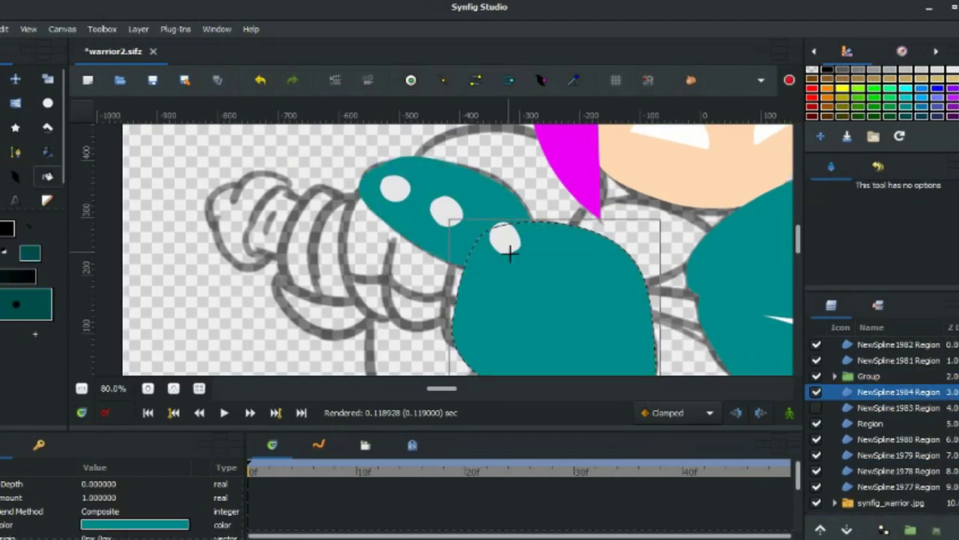
left_click(509, 242)
left_click(368, 182)
scroll(274, 222, "up", 1)
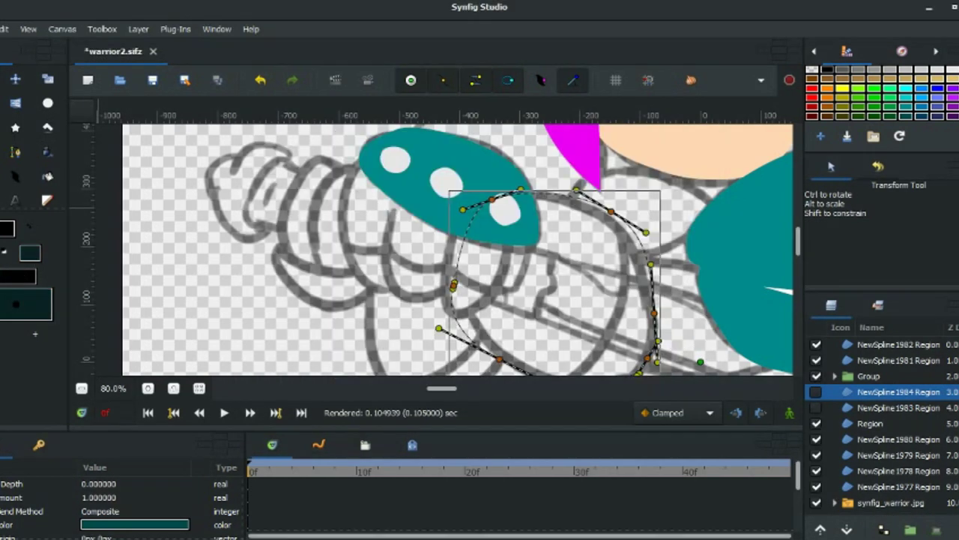
Trace the gauntlet's lower fist part with curved points and close it into a dark teal region
key("b")
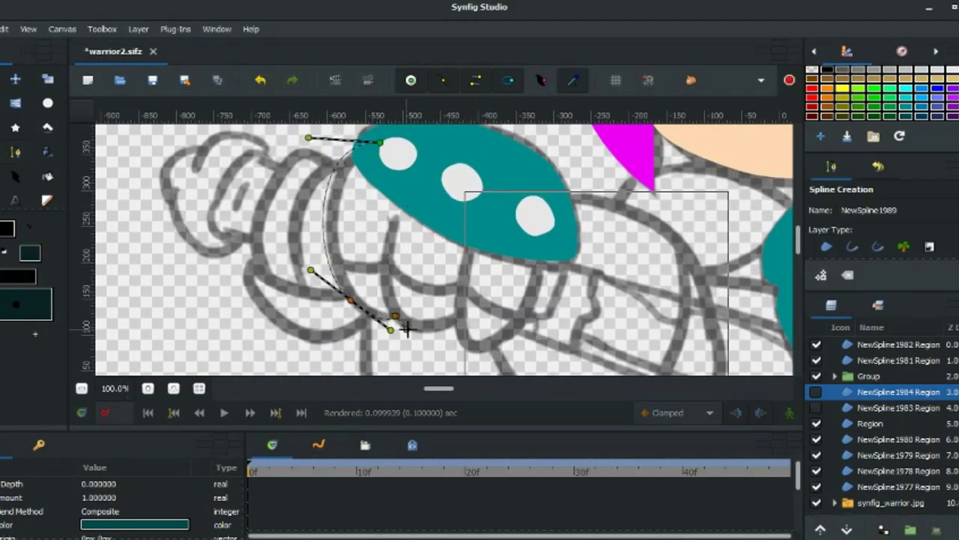
left_click_drag(452, 322, 470, 347)
scroll(479, 323, "up", 1)
left_click_drag(525, 356, 536, 344)
left_click_drag(558, 264, 558, 251)
left_click_drag(511, 185, 494, 170)
left_click_drag(416, 164, 397, 160)
left_click(367, 172)
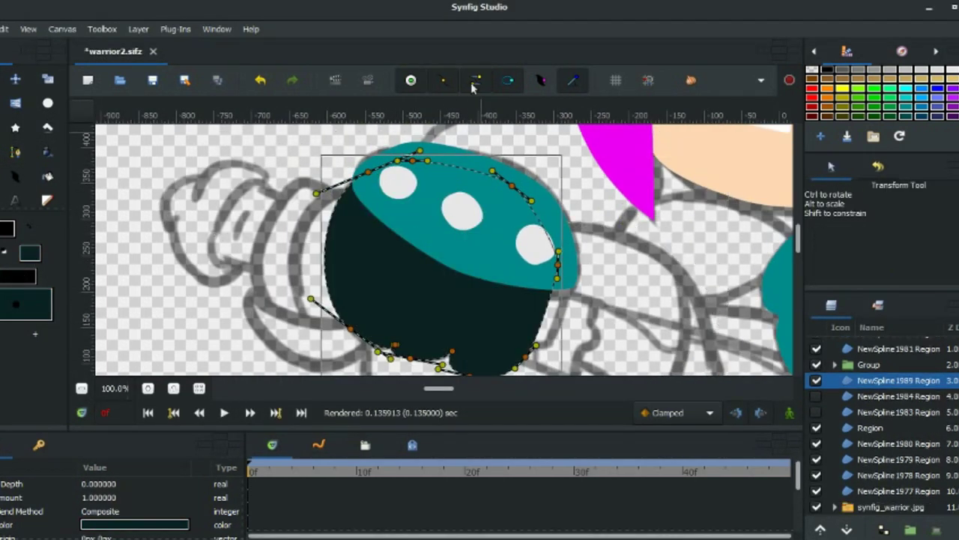
left_click(512, 186)
left_click(235, 290)
Trace a curved peach finger region along the bottom of the dark fist
scroll(236, 289, "down", 2)
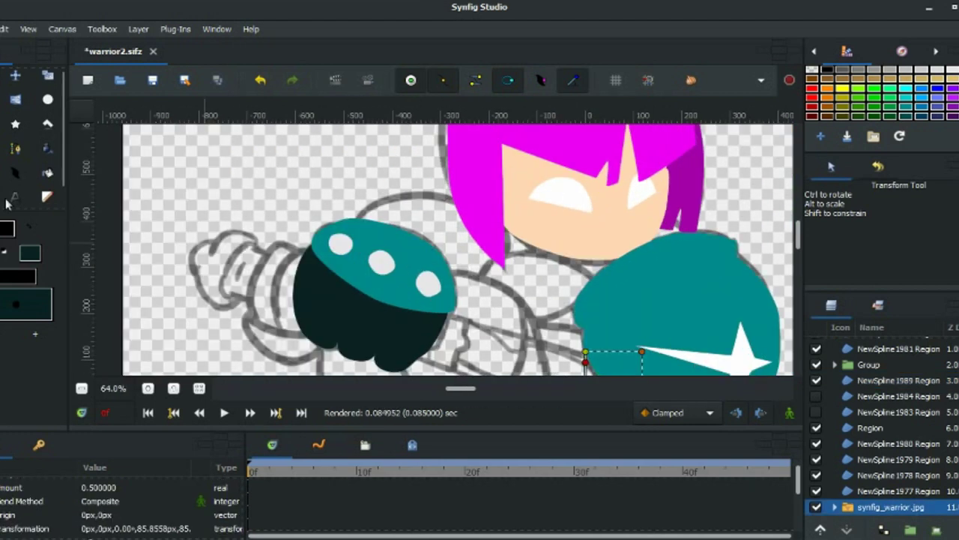
left_click(352, 314)
key("b")
scroll(352, 315, "up", 2)
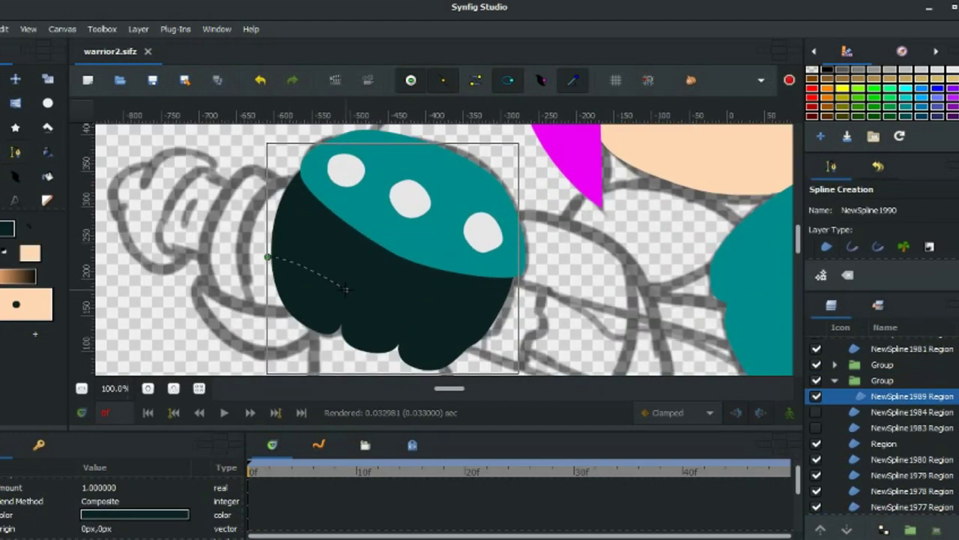
left_click(267, 227)
left_click_drag(341, 262, 383, 259)
left_click_drag(405, 287, 479, 304)
left_click(267, 227)
Set the fill colour to a very dark blue-teal
left_click(112, 524)
left_click(419, 352)
scroll(450, 390, "down", 2)
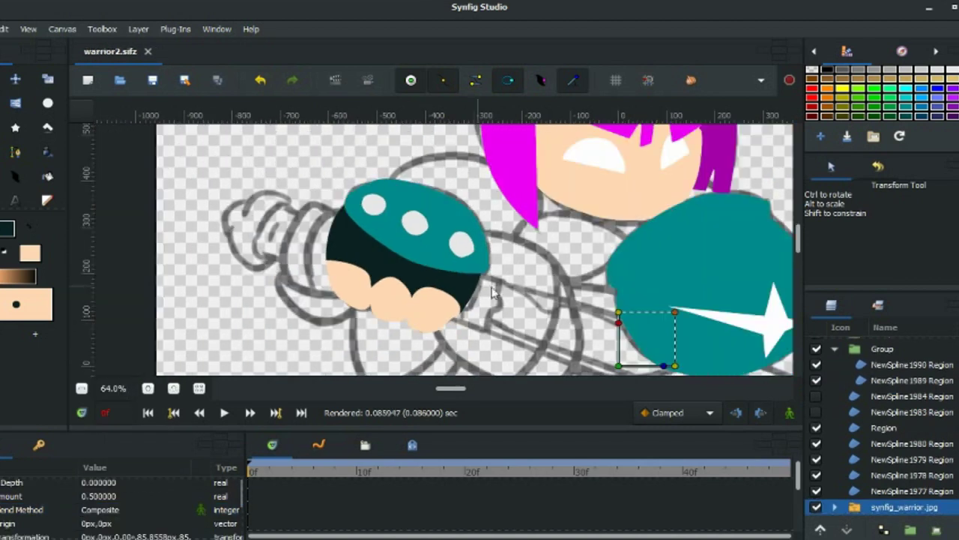
scroll(449, 401, "down", 1)
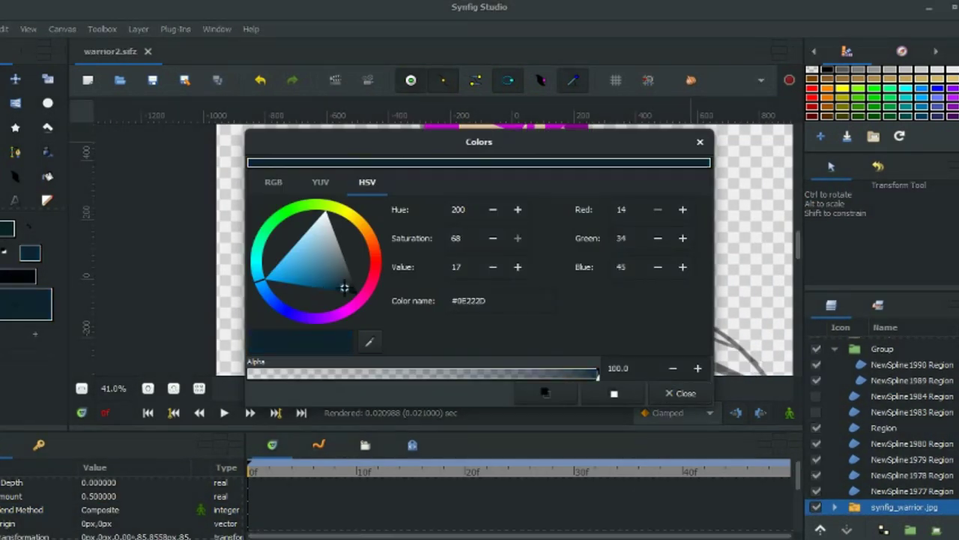
left_click(681, 391)
left_click(910, 420)
Outline the sword grip and close it into a looped region
key("b")
scroll(450, 247, "up", 3)
scroll(449, 247, "down", 2)
left_click(305, 172)
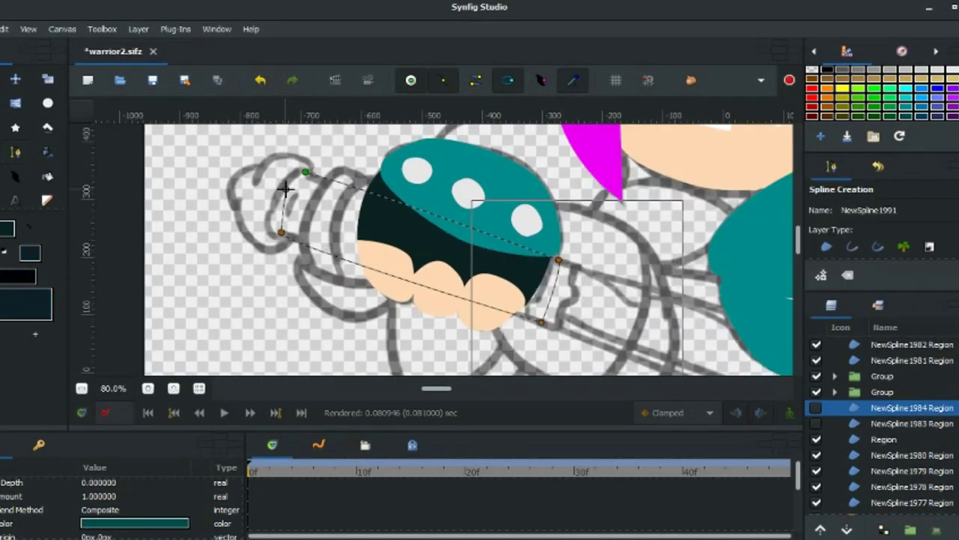
right_click(305, 173)
left_click(342, 237)
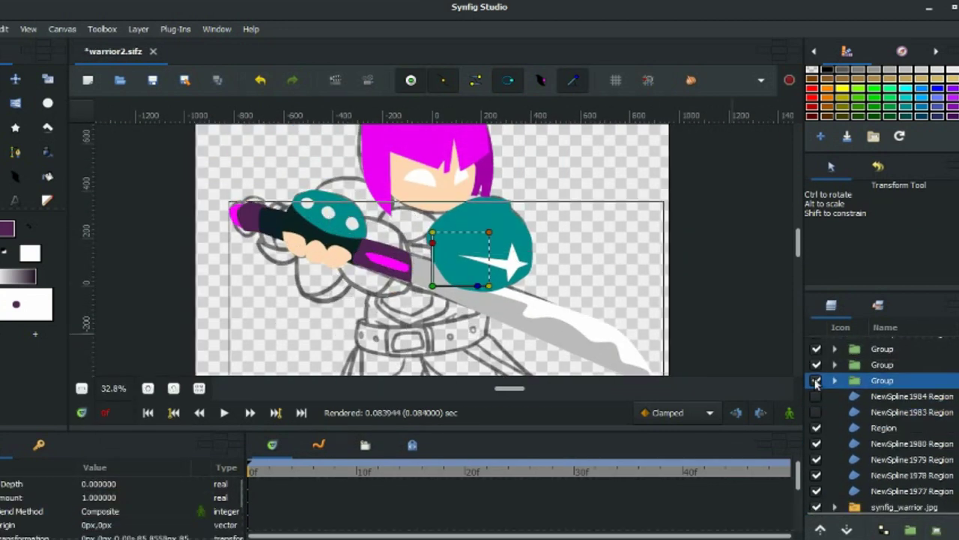
Hide the sword group and redo the peach finger regions
scroll(554, 281, "up", 2)
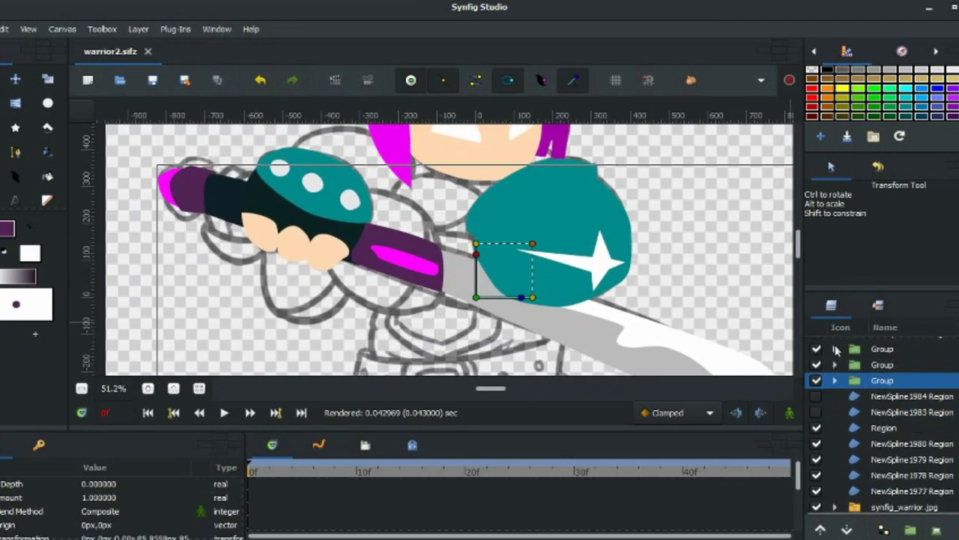
left_click(816, 380)
key("alt+b")
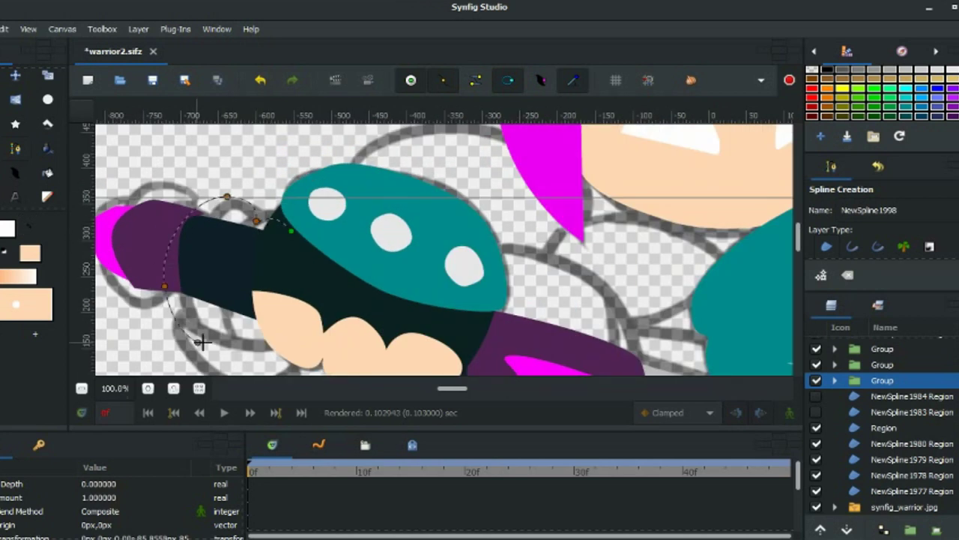
key("alt+a")
key("ctrl+z")
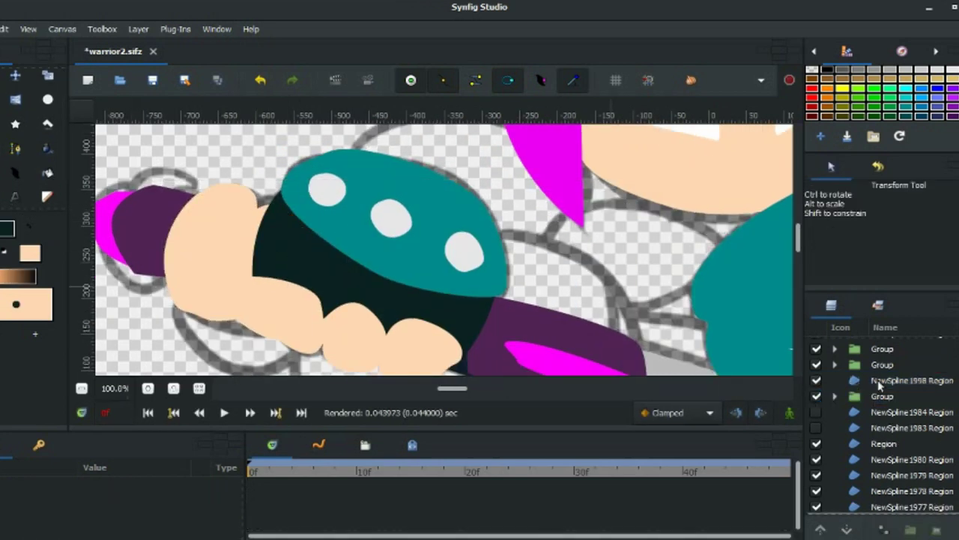
key("alt+b")
key("alt+a")
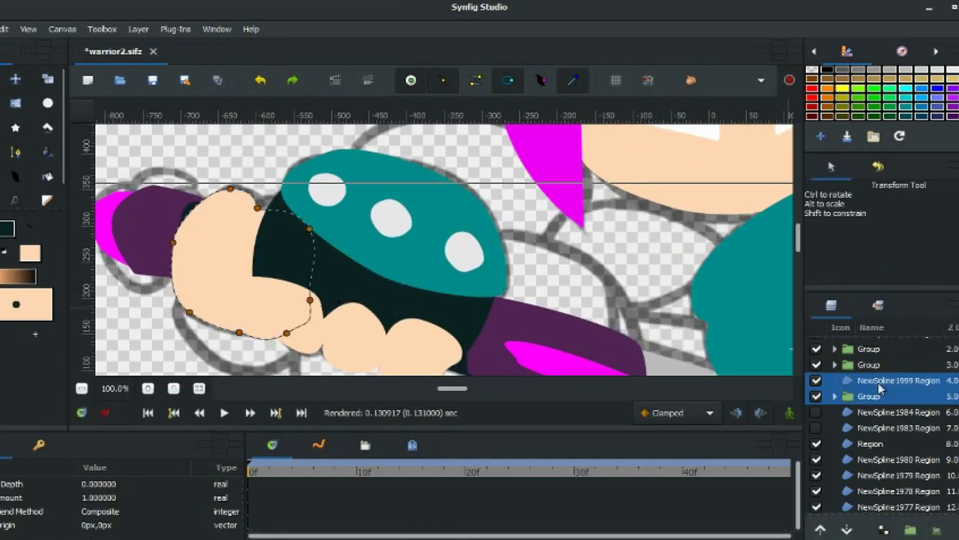
key("alt+b")
key("alt+a")
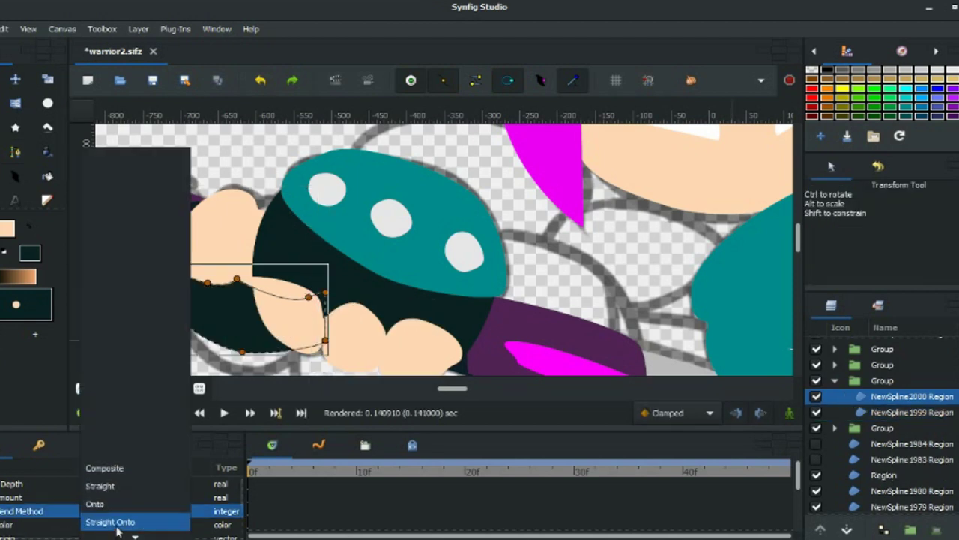
Close the outline around the arm into a teal region inside the hand group
scroll(303, 242, "down", 2)
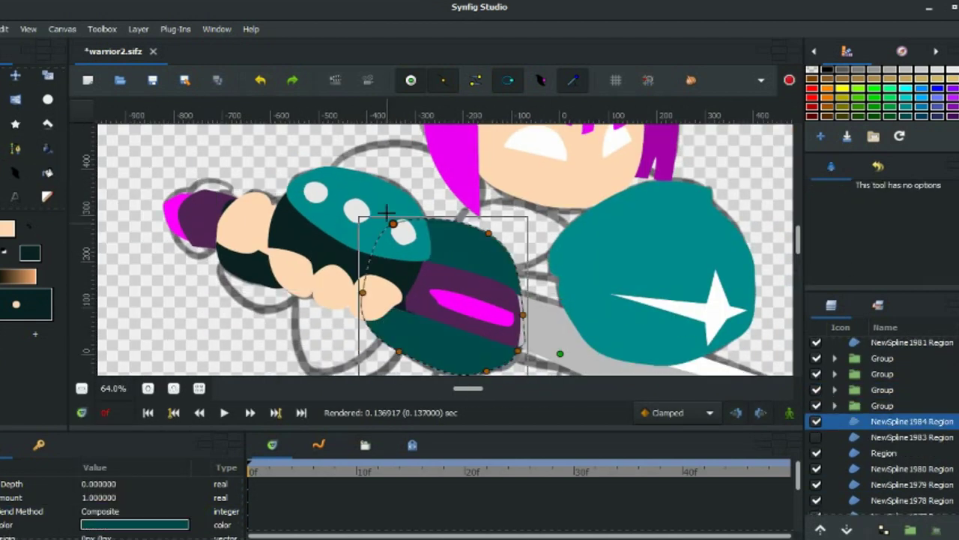
left_click(815, 404)
scroll(267, 263, "up", 1)
key("alt+b")
left_click(223, 228)
key("alt+a")
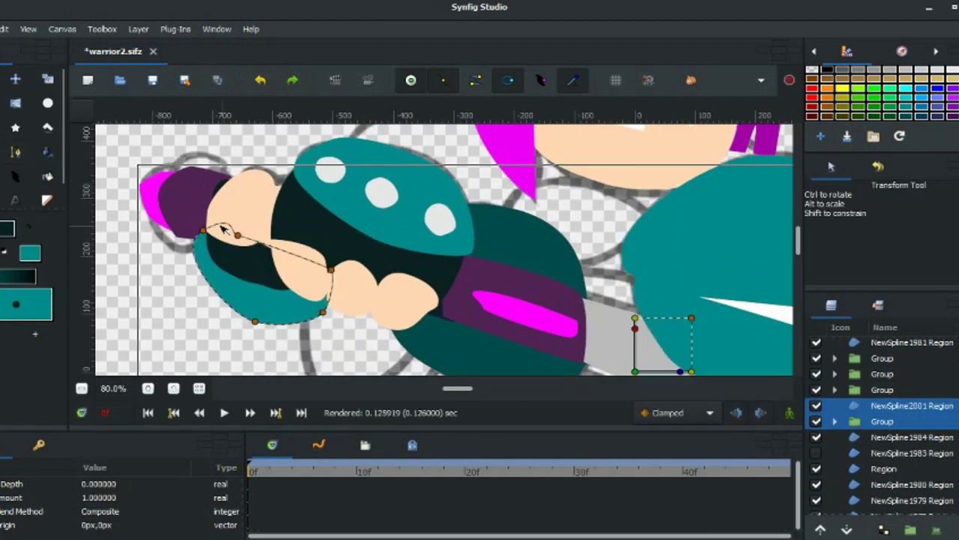
Save the drawing, then loop the hand outline into a dark hand region
scroll(247, 249, "down", 2)
key("ctrl+s")
left_click(854, 390)
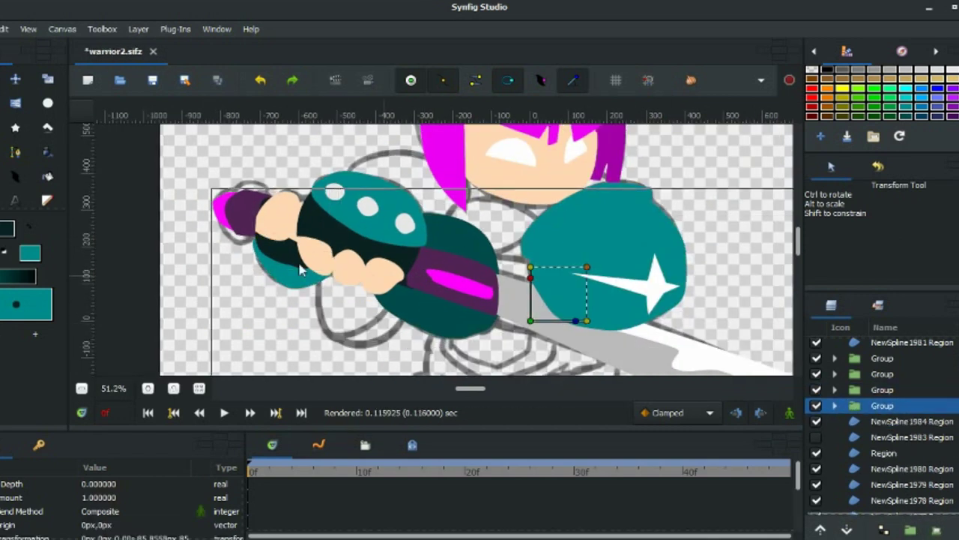
scroll(300, 270, "up", 1)
key("alt+b")
right_click(300, 253)
left_click(342, 308)
key("alt+a")
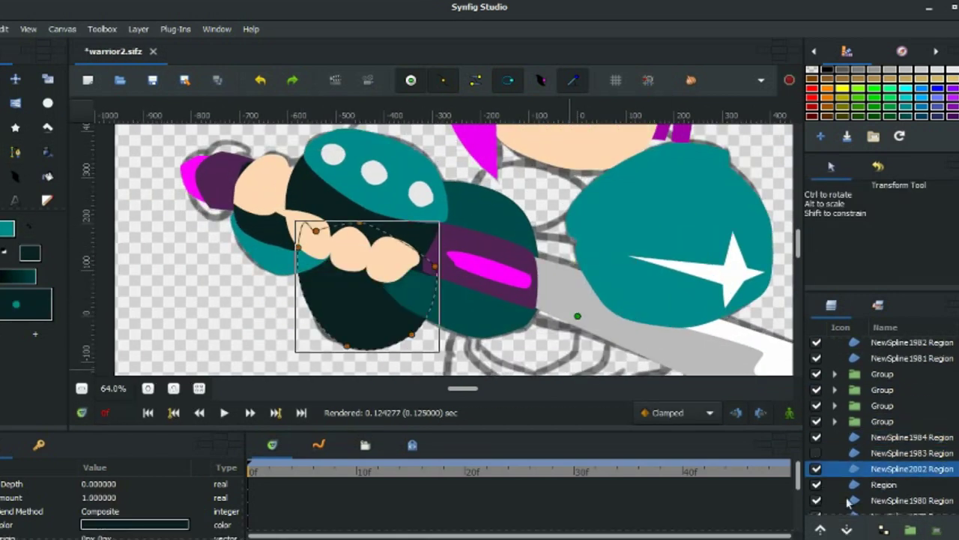
Show the teal arm layer again and draw a looped sleeve region
left_click(816, 453)
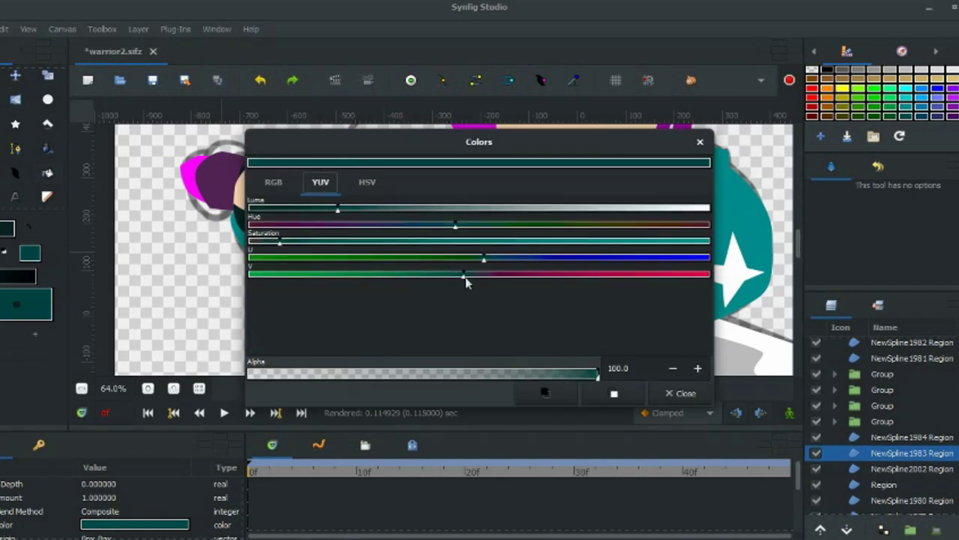
scroll(238, 301, "up", 1)
key("alt+b")
left_click(438, 178)
left_click(508, 240)
right_click(508, 240)
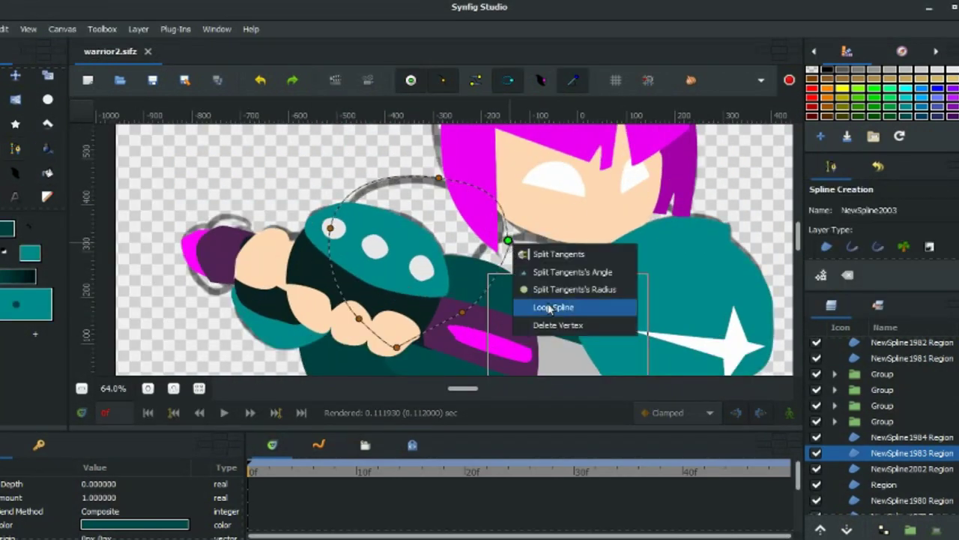
left_click(547, 307)
key("alt+a")
Select the glove shading region layers and group them into an arm group
scroll(657, 270, "down", 4)
scroll(658, 270, "up", 2)
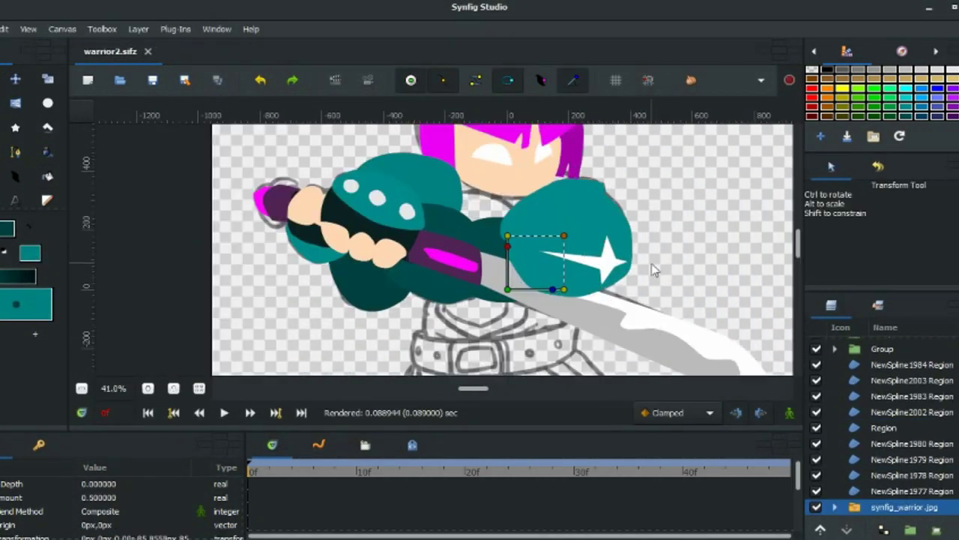
left_click(872, 376)
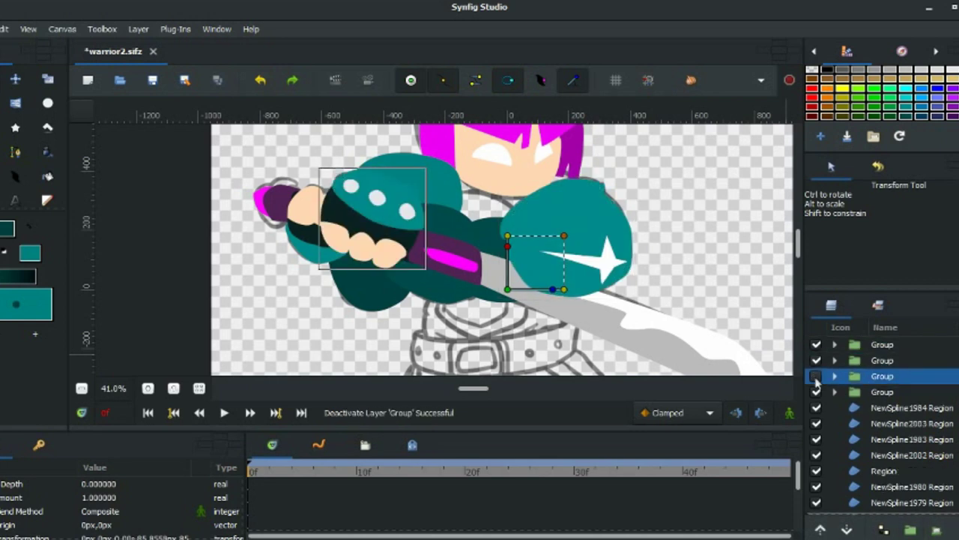
left_click(816, 375)
left_click(877, 407)
left_click(827, 424)
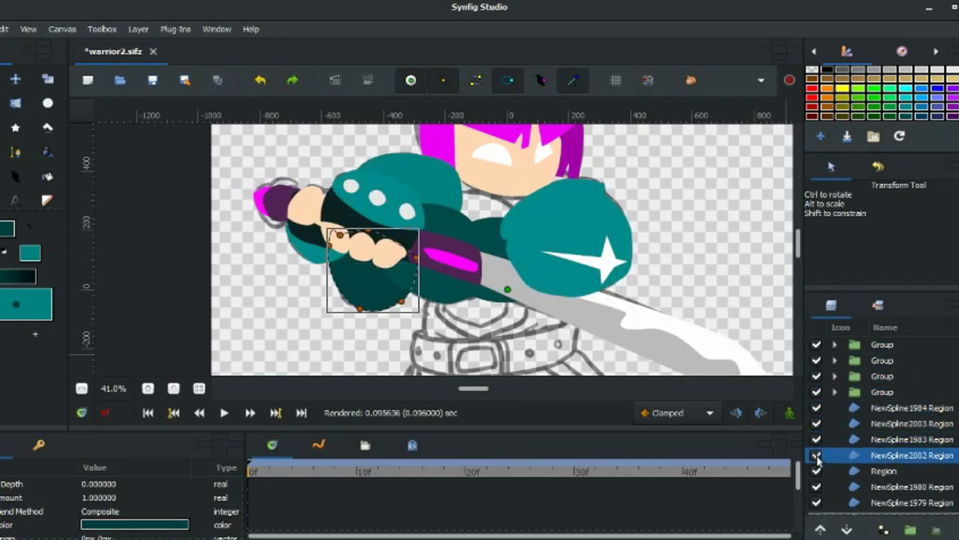
scroll(824, 435, "down", 2)
left_click(817, 428)
left_click(852, 488, "shift")
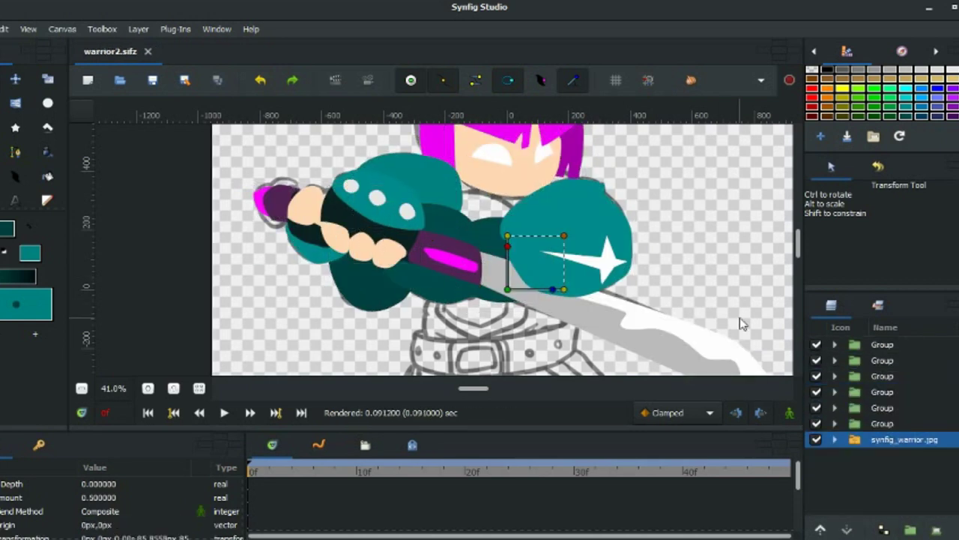
Trace the torso into a cyan region and lift its top point slightly
scroll(742, 321, "down", 1)
scroll(625, 343, "down", 1)
key("b")
scroll(450, 285, "up", 2)
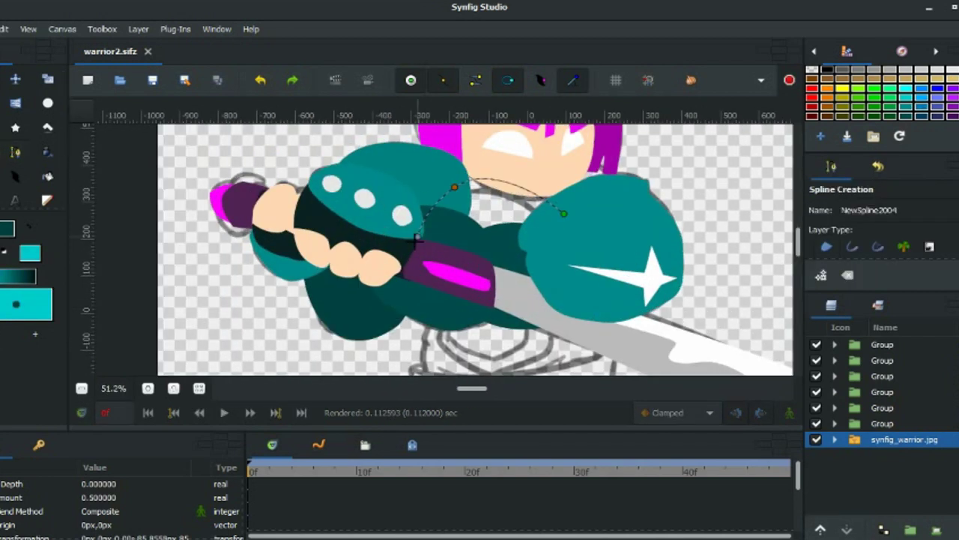
scroll(450, 285, "down", 3)
left_click(416, 166)
left_click(428, 227)
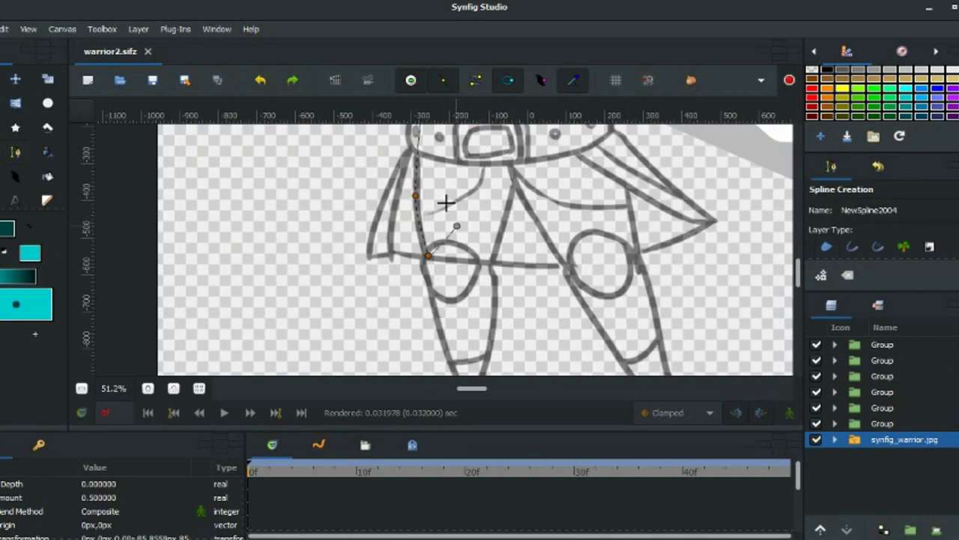
left_click(520, 195)
left_click_drag(520, 195, 522, 182)
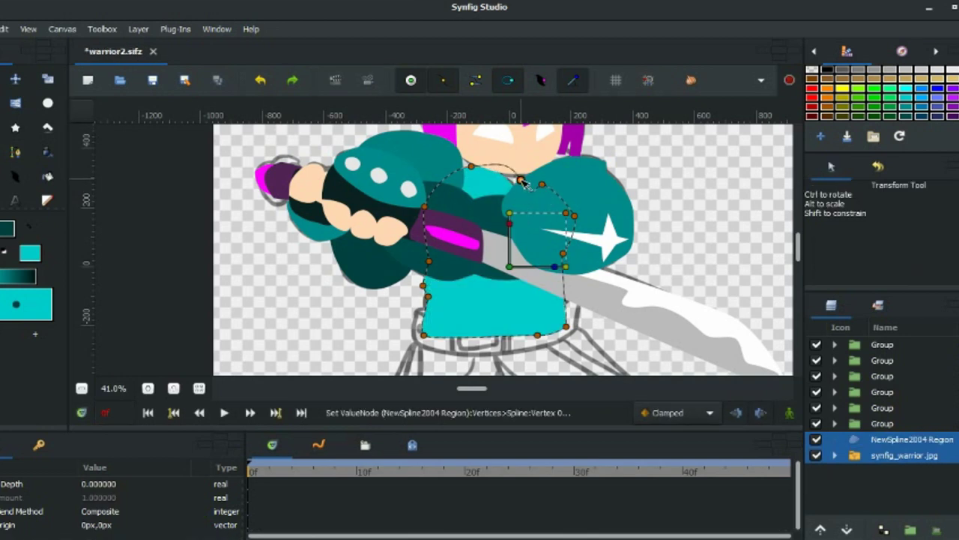
left_click(903, 455)
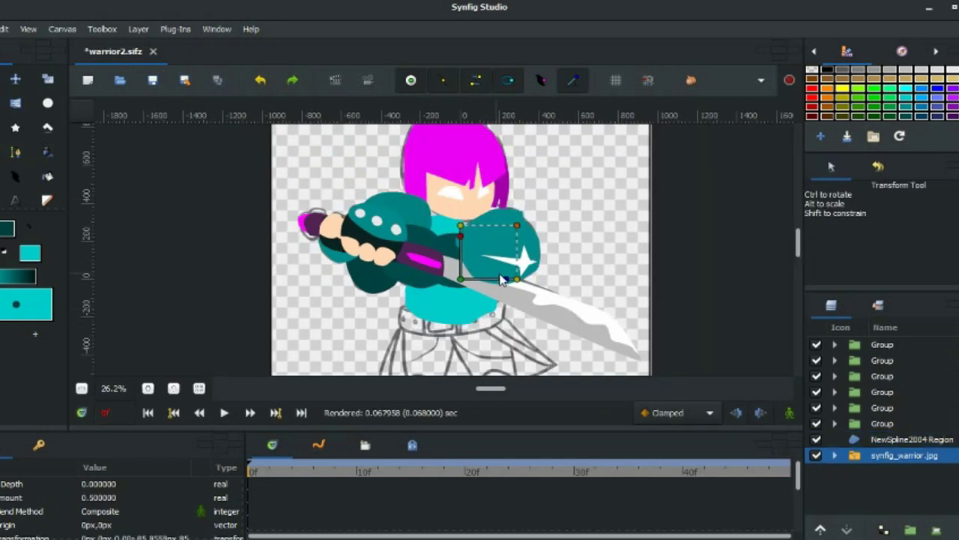
Start a new spline outline at the left hip
scroll(450, 262, "down", 5)
key("b")
left_click(361, 168)
left_click(356, 199)
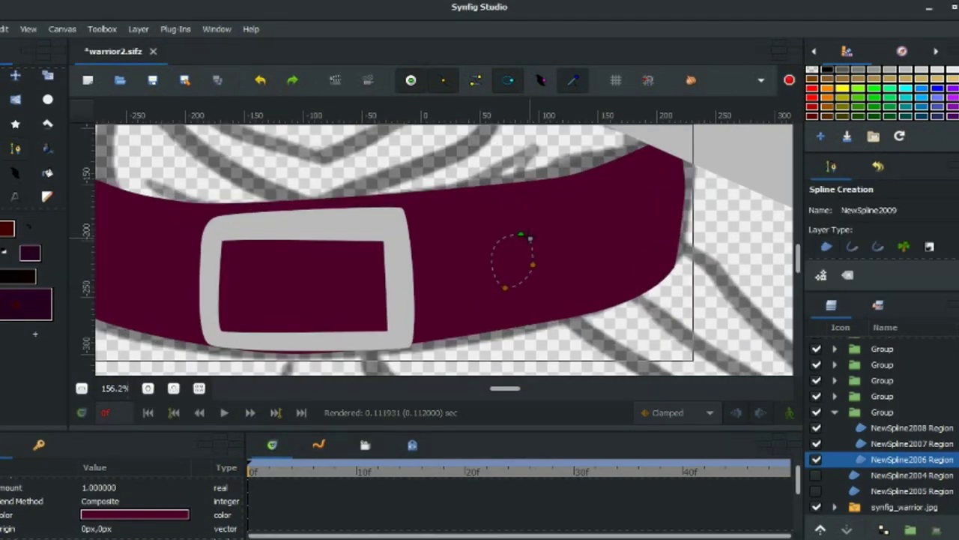
Close the belt piece into a region, then add a dark blue coat flap region
left_click(521, 235)
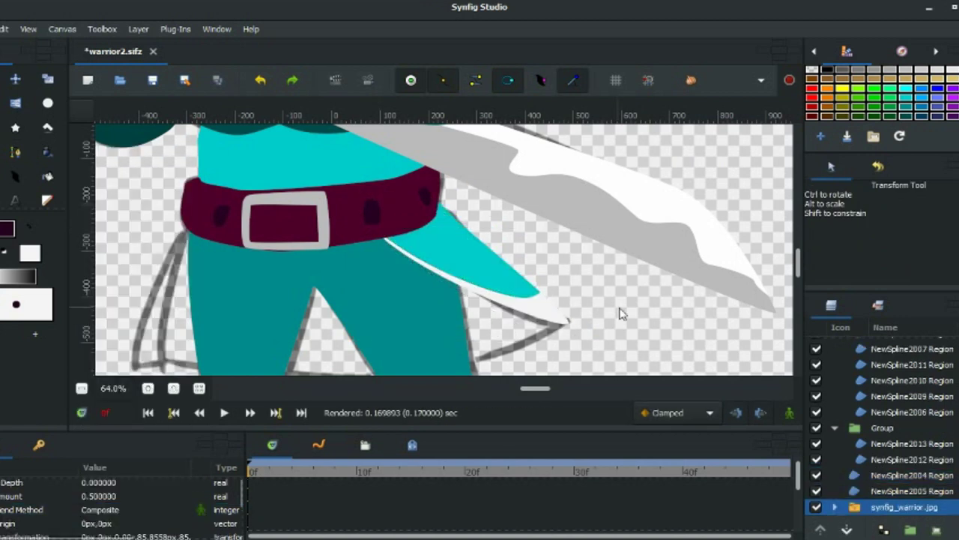
left_click(918, 117)
key("b")
scroll(585, 265, "down", 1)
key("a")
scroll(568, 284, "down", 3)
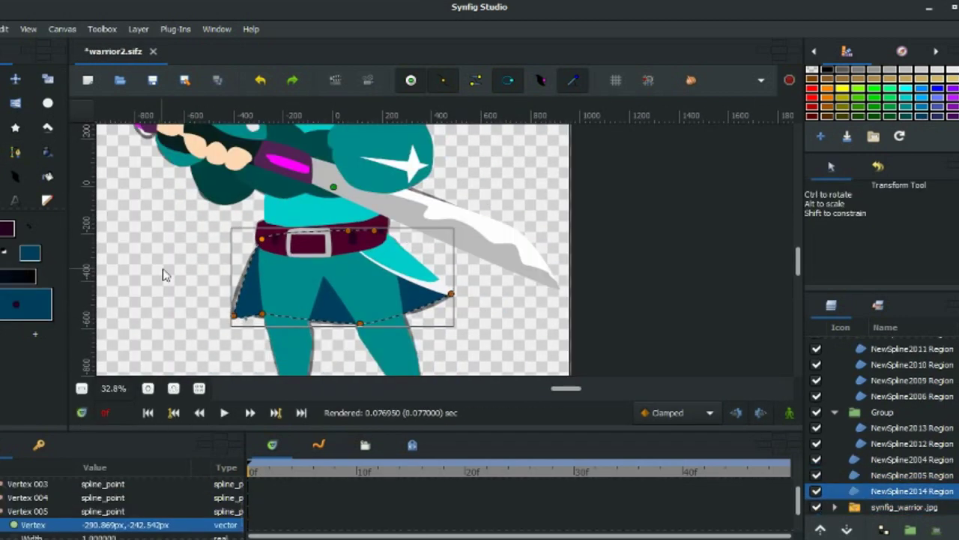
scroll(160, 272, "up", 2)
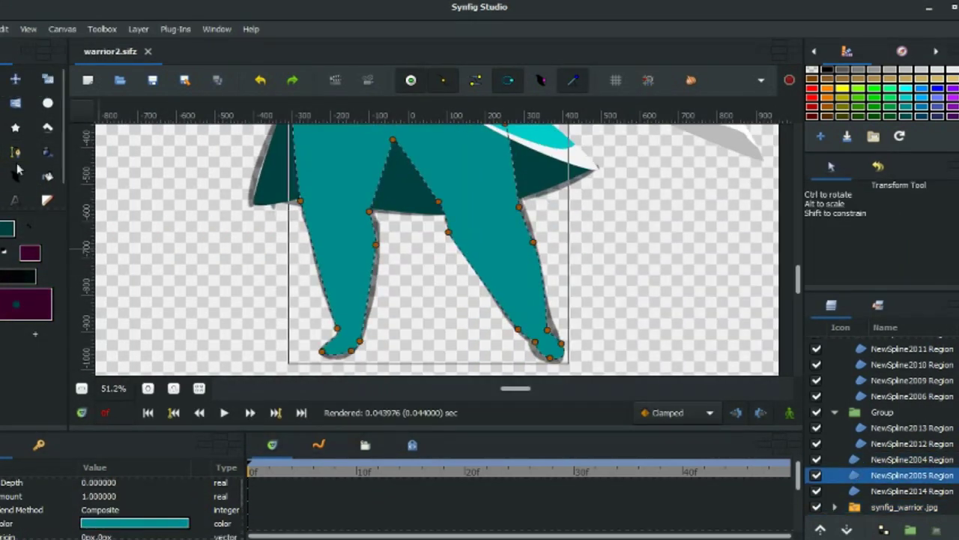
Loop the boot outline into a filled region, select the coat flap layer, and save
left_click(358, 333)
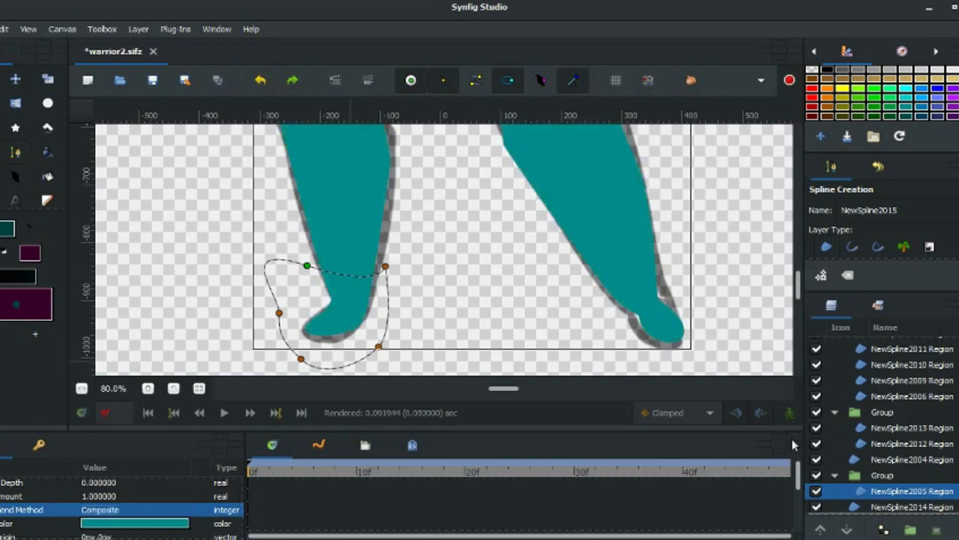
key("a")
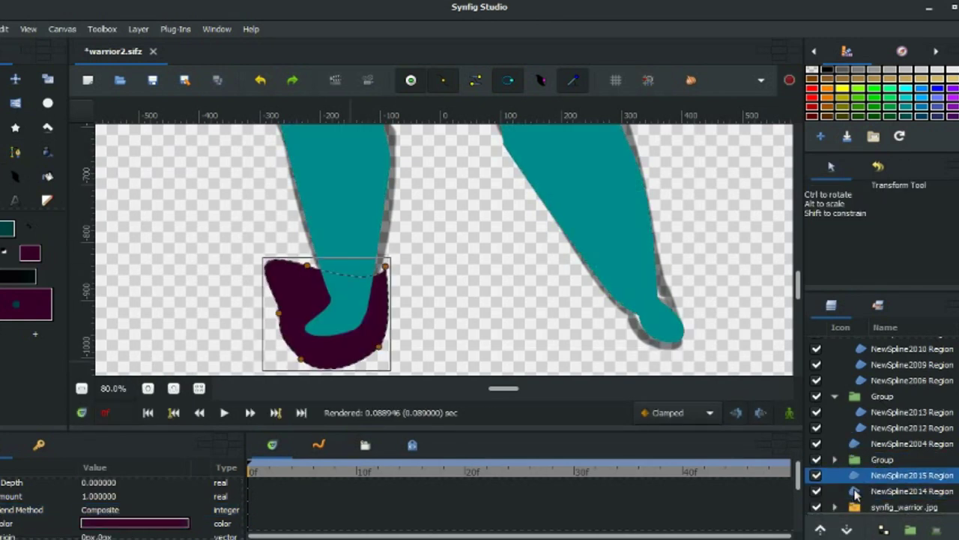
left_click(866, 474)
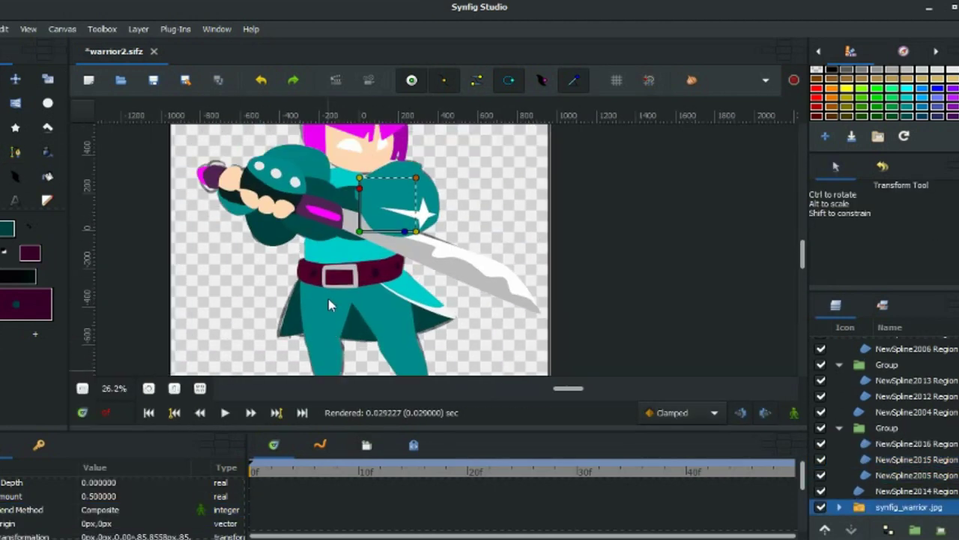
key("ctrl+s")
scroll(316, 270, "up", 2)
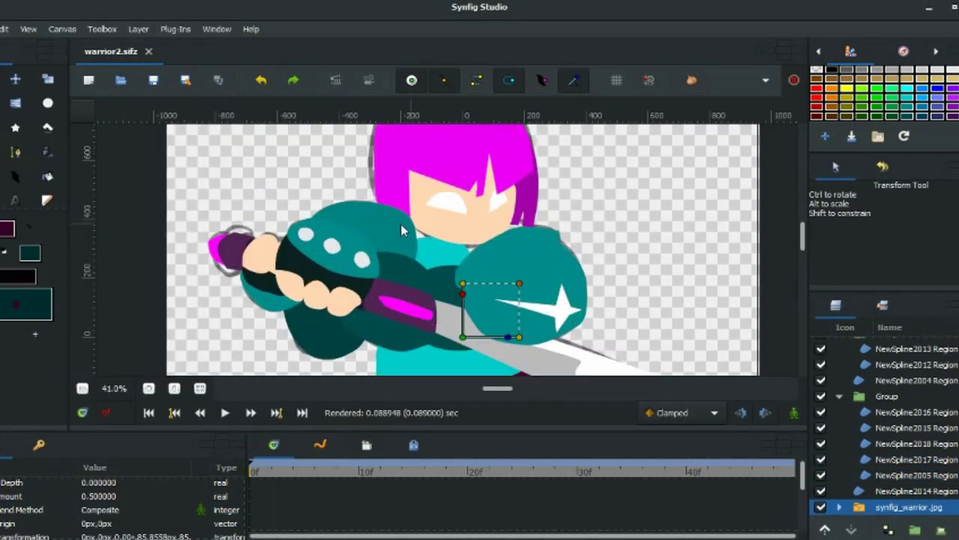
Hide the teal left-arm group and select the sword's layer group
left_click(822, 396)
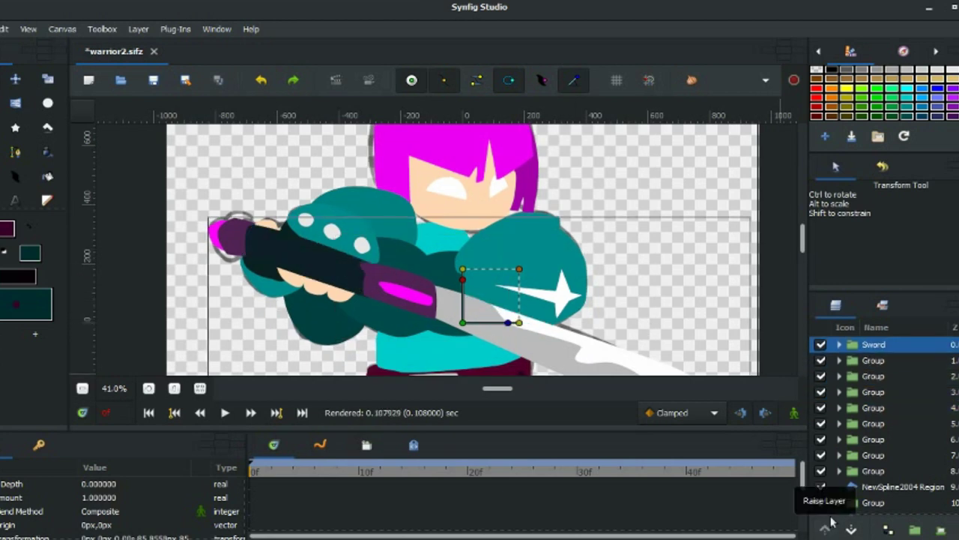
left_click(819, 446)
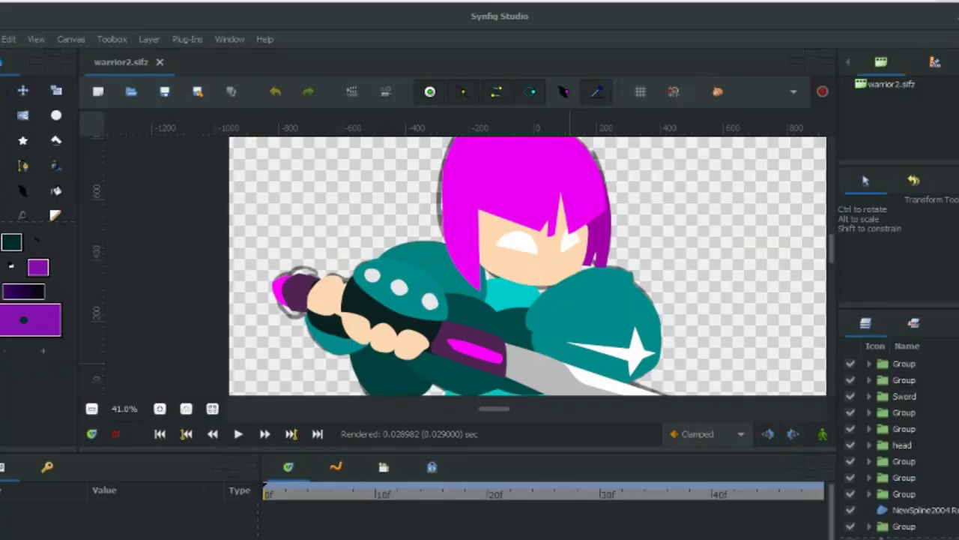
Expand the head group in the Layers panel
left_click(868, 428)
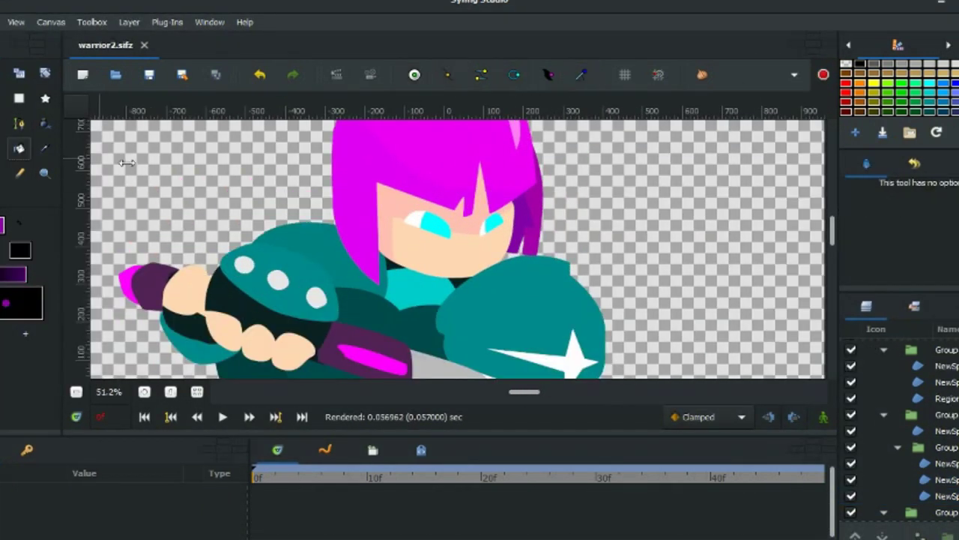
scroll(558, 247, "down", 2)
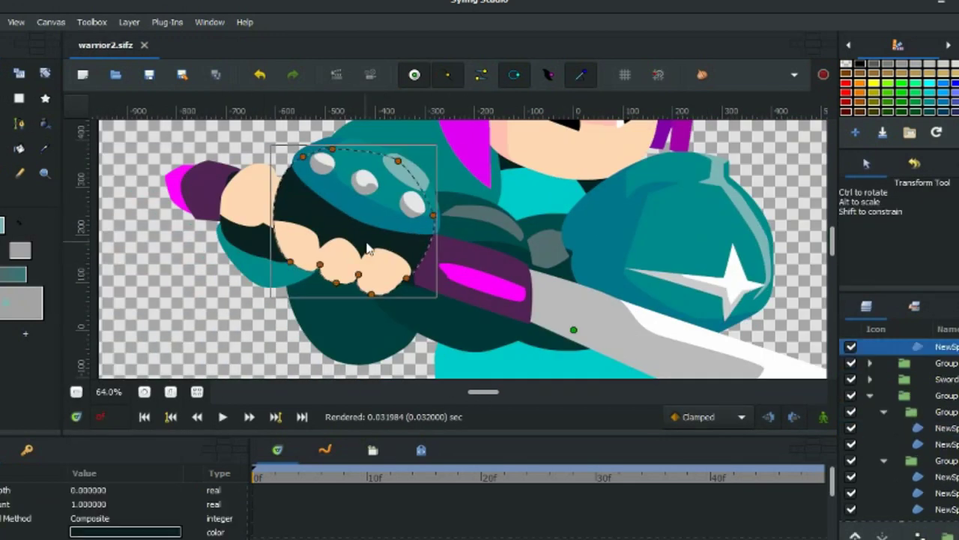
Fill the hand region with skin colour
left_click_drag(946, 362, 873, 411)
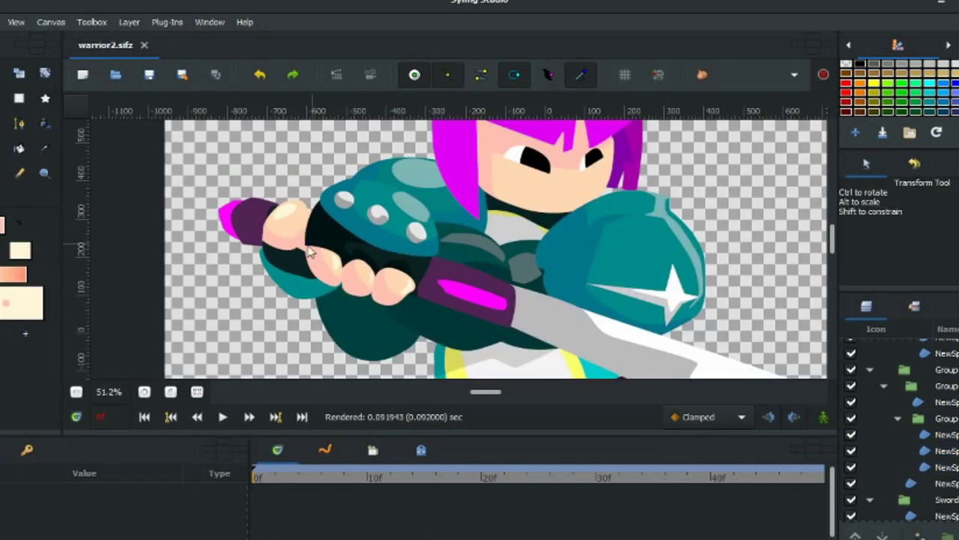
Select the Sword group in the Layers panel
left_click(892, 420)
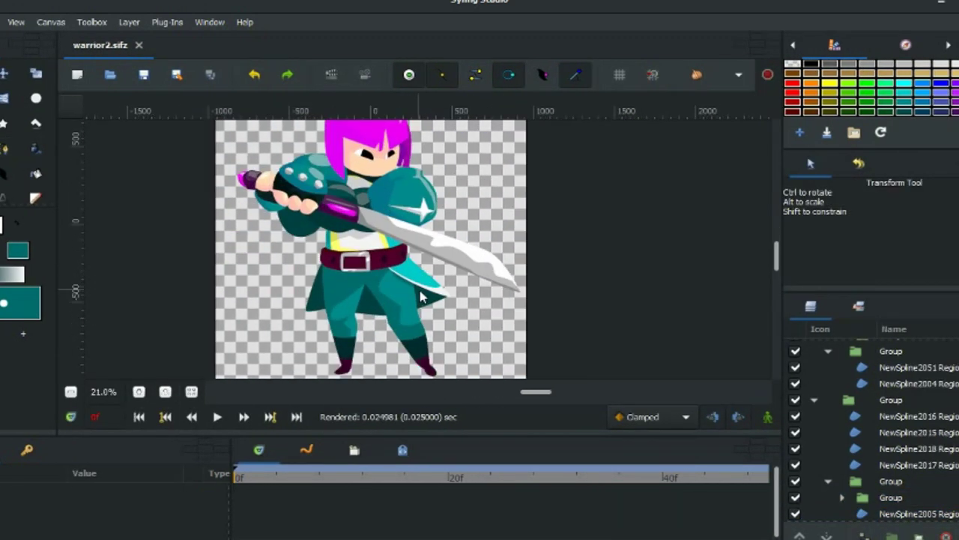
Select the leg region inside the expanded boot group, then the boot highlight ellipse
scroll(421, 297, "up", 4)
scroll(349, 267, "up", 2)
left_click(375, 278)
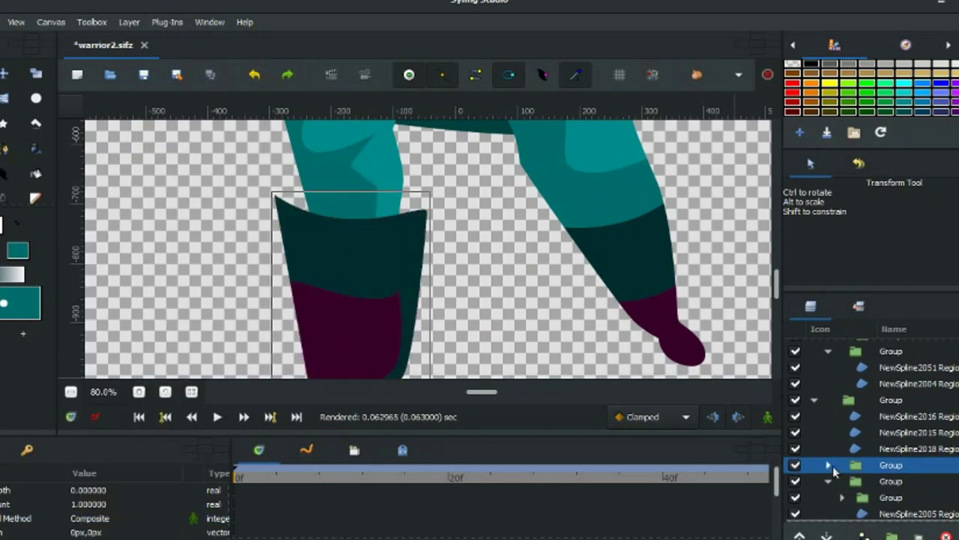
left_click(829, 465)
left_click(900, 481)
left_click(21, 230)
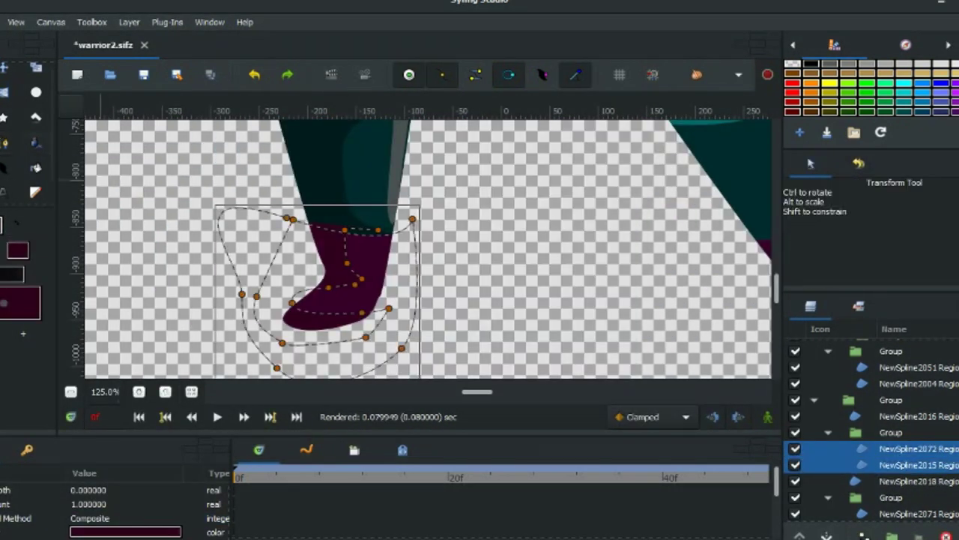
scroll(297, 303, "up", 2)
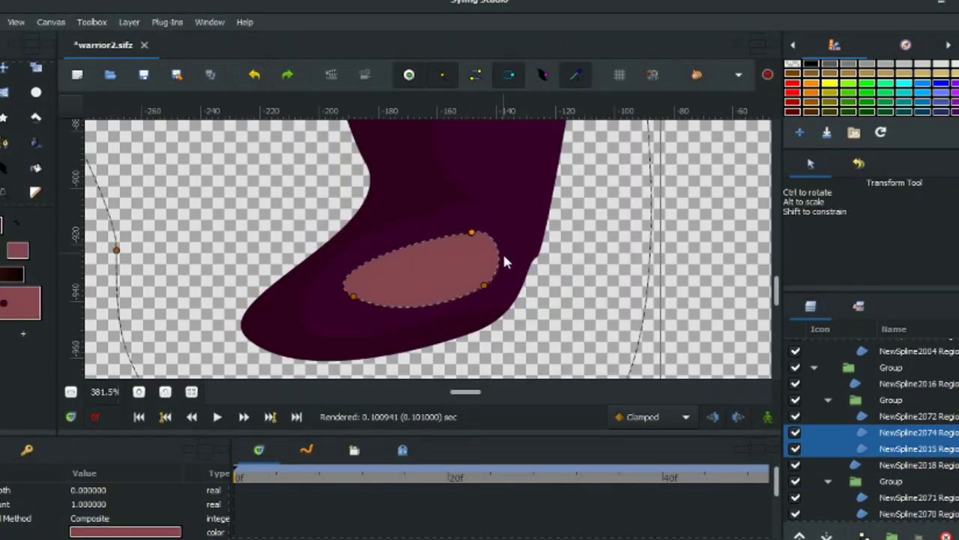
scroll(504, 261, "down", 3)
left_click(466, 304)
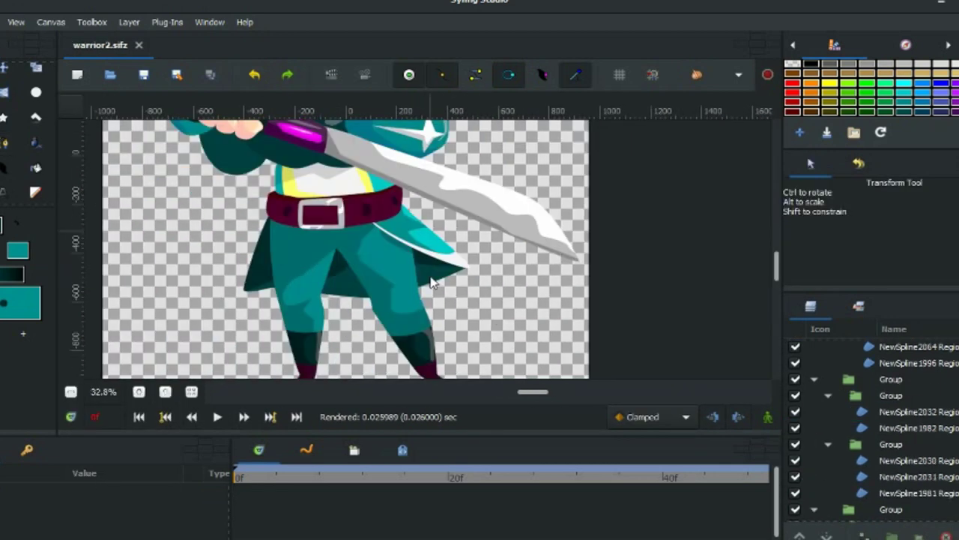
Scroll up to review the fully coloured and shaded warrior
scroll(431, 283, "up", 2)
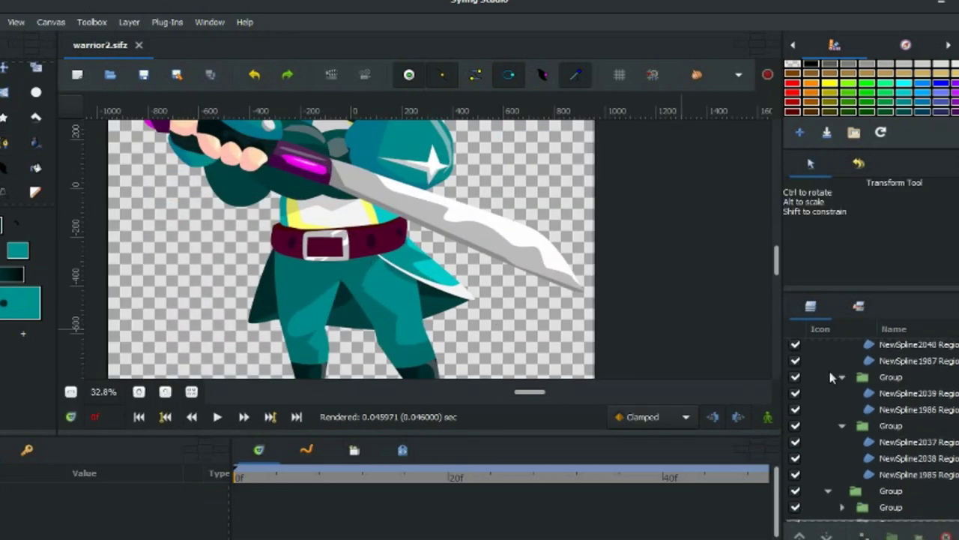